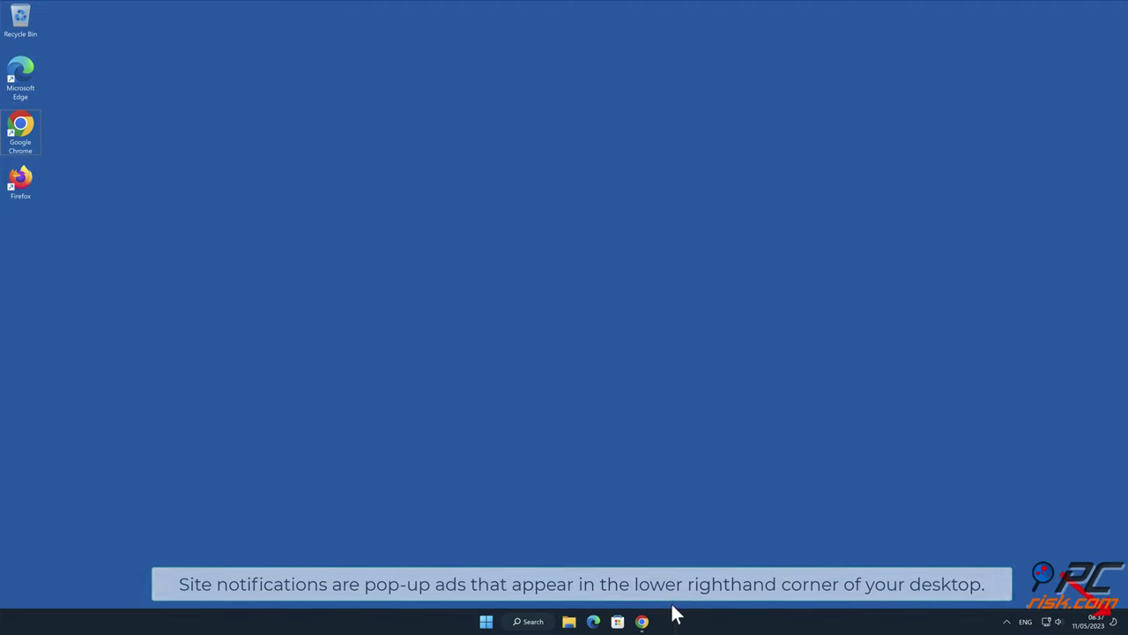
# Step: Open Chrome, allow aumsuthysurvey.space to show notifications, and close the browser window
pyautogui.click(643, 622)
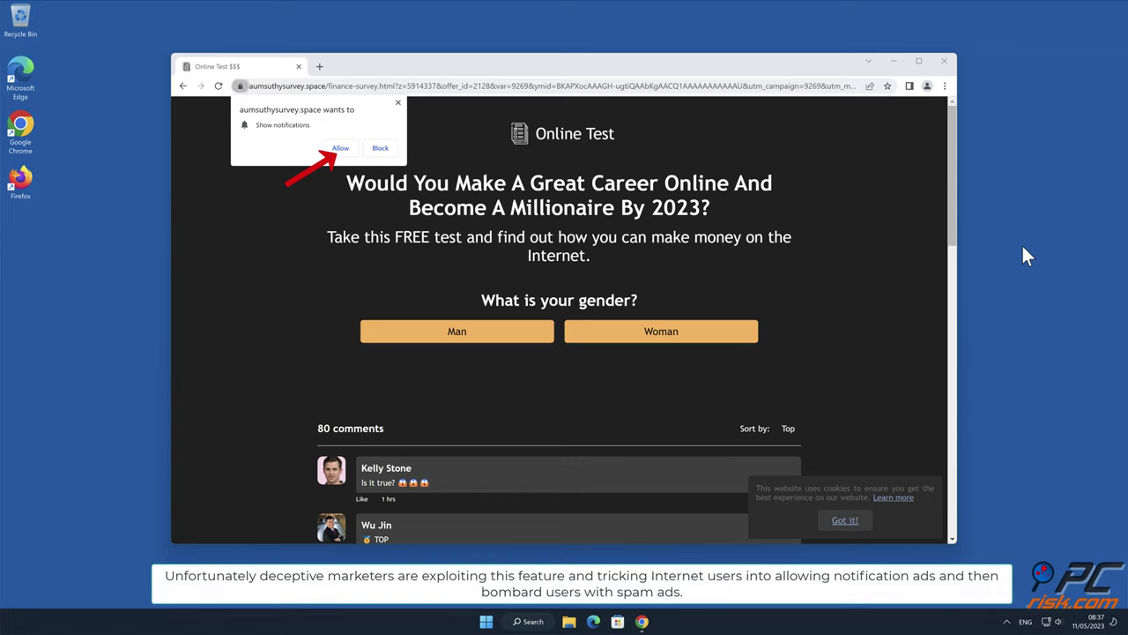
pyautogui.click(345, 150)
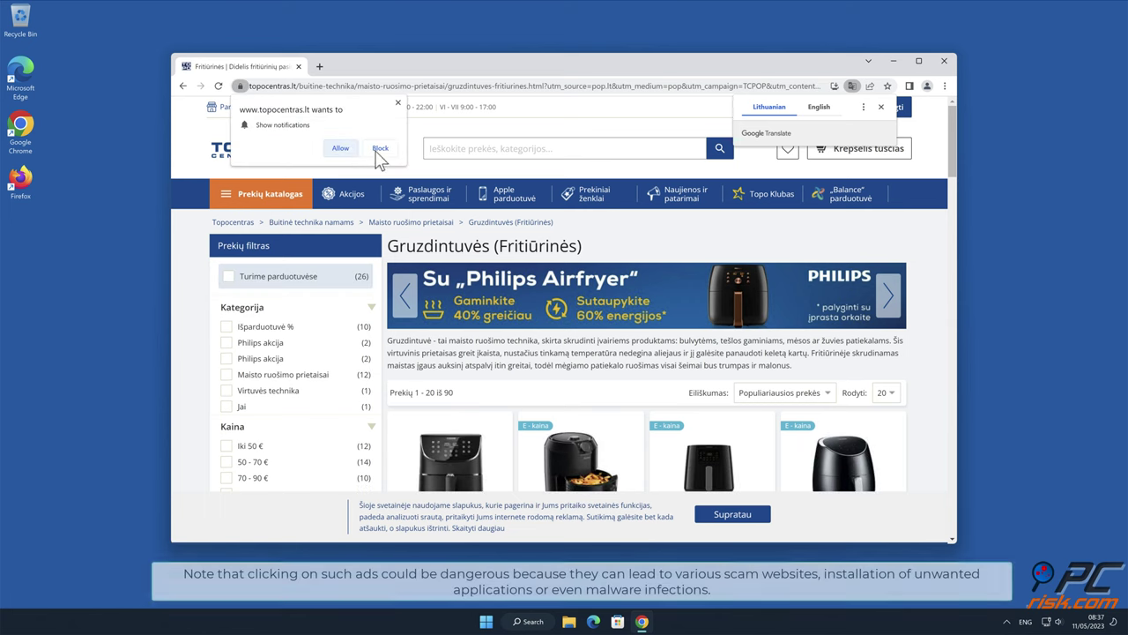
pyautogui.click(943, 61)
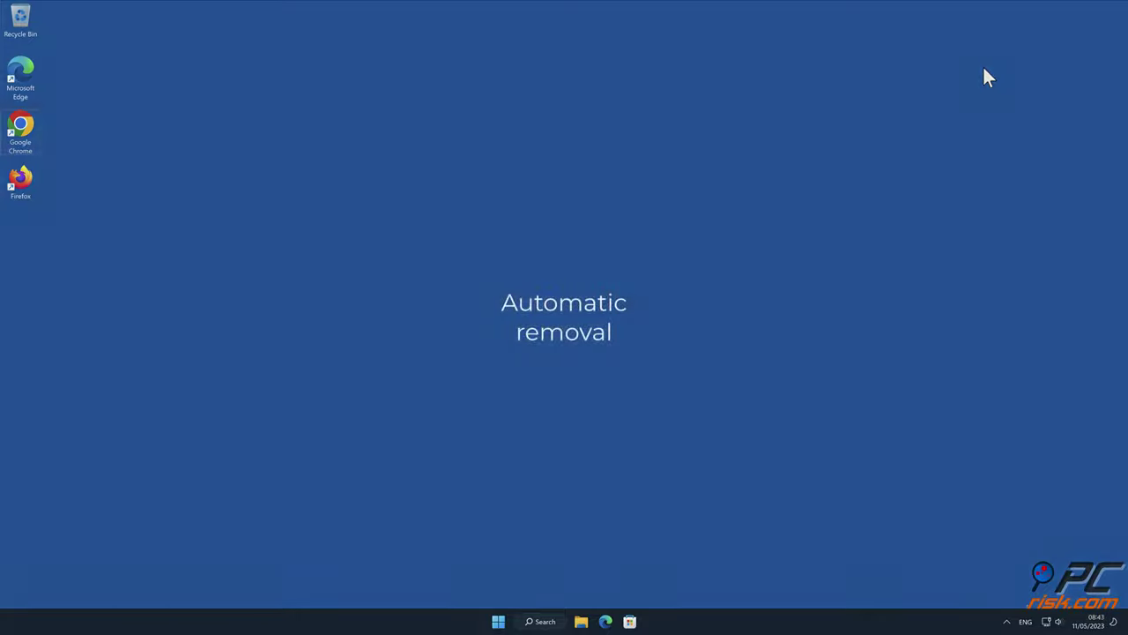
pyautogui.doubleClick(34, 119)
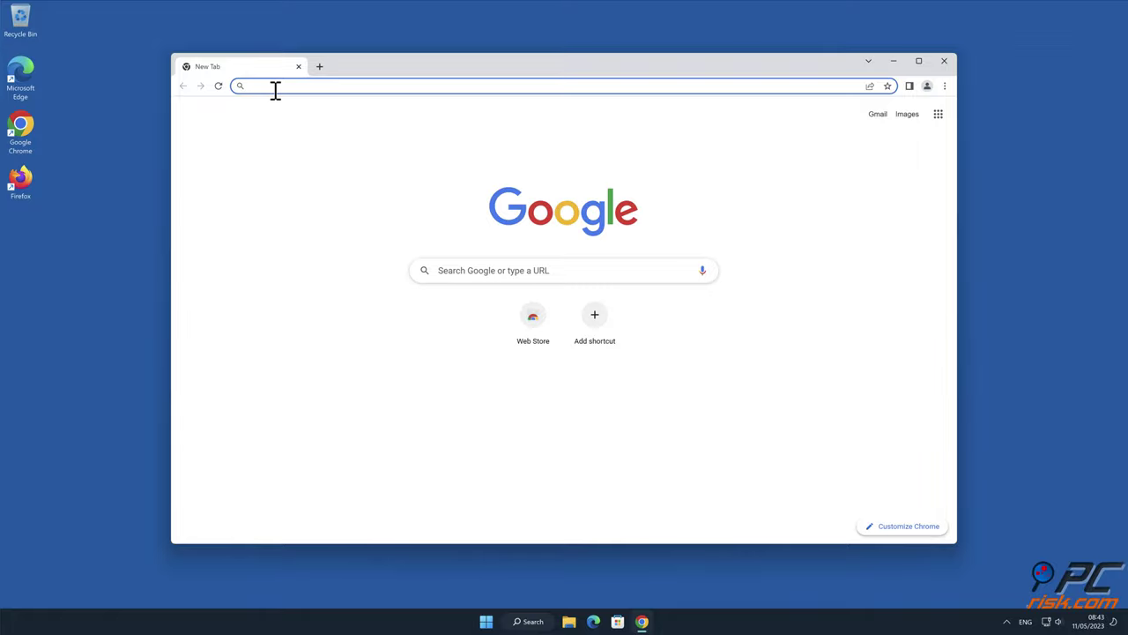
pyautogui.click(275, 89)
pyautogui.write('www.combo')
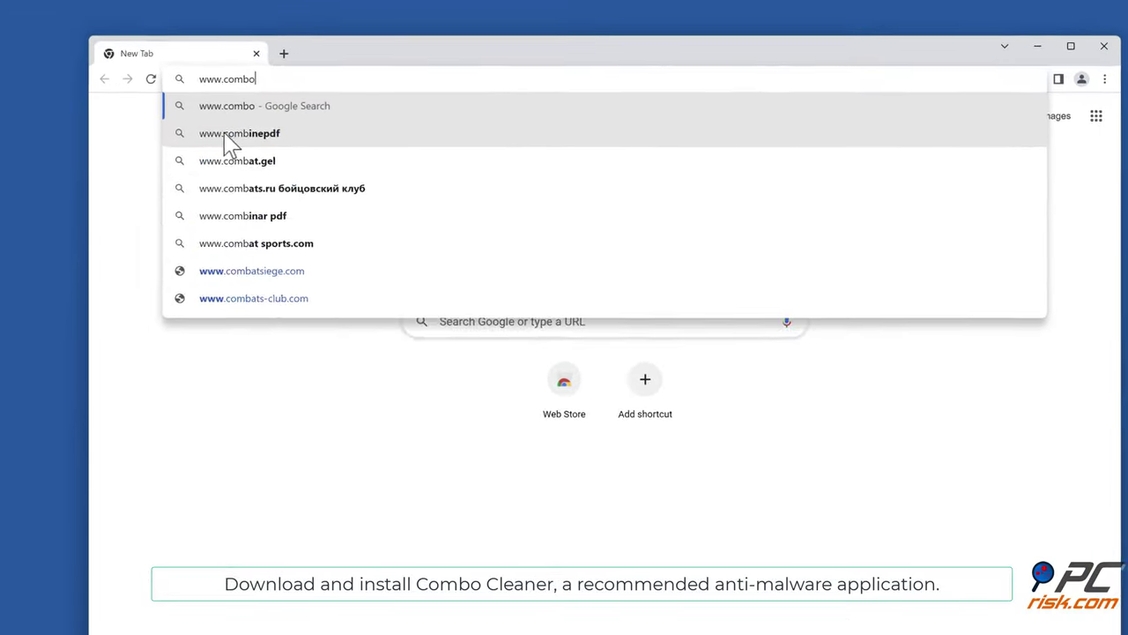
pyautogui.write('cleaner.com')
pyautogui.press('Return')
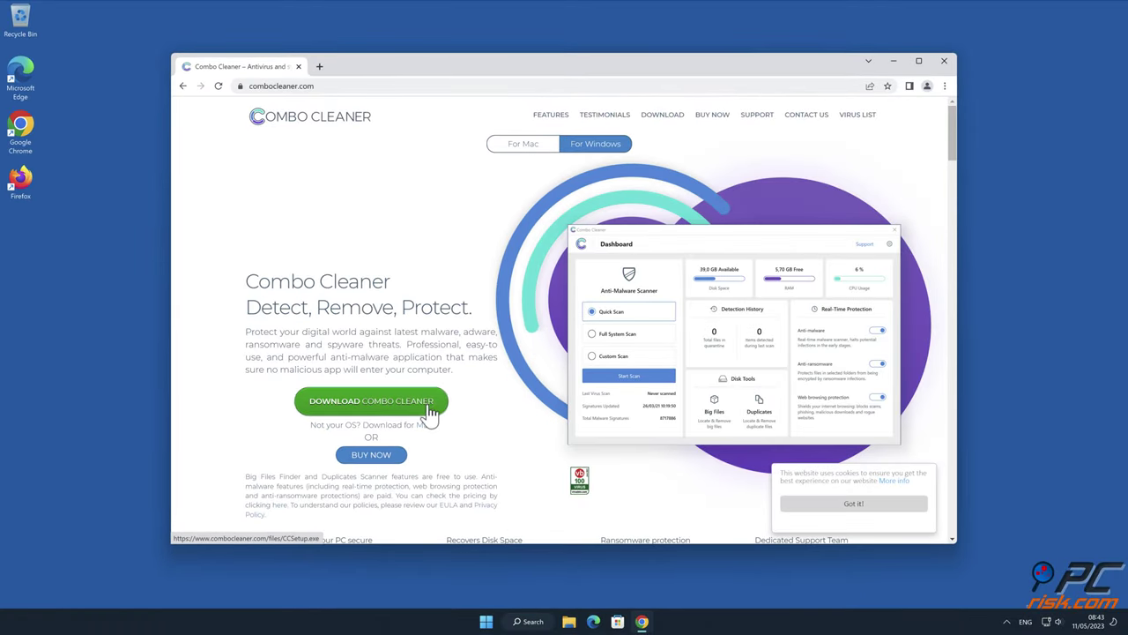
# Step: Download the Combo Cleaner installer CCSetup.exe and run it, allowing it to make changes to the device
pyautogui.click(431, 409)
pyautogui.click(254, 535)
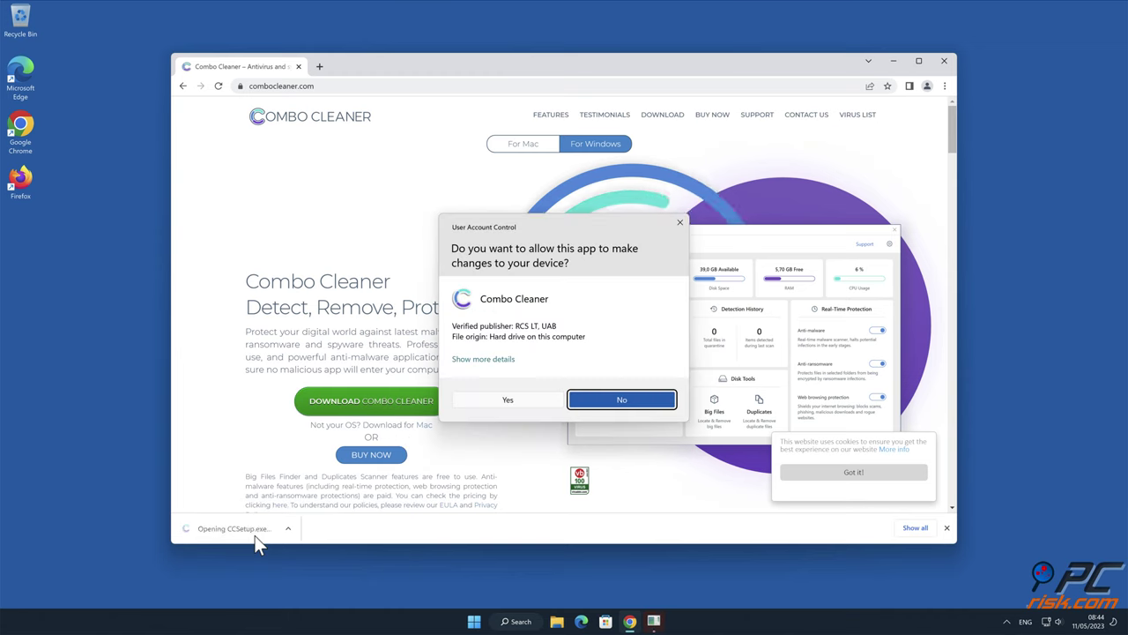
pyautogui.click(510, 401)
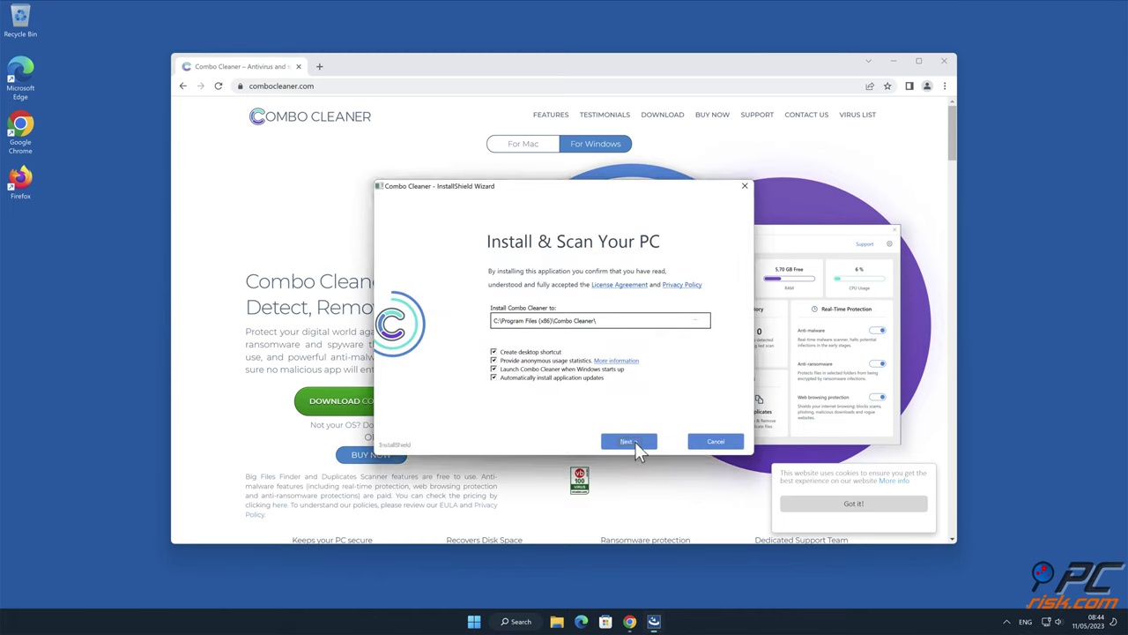
# Step: Install Combo Cleaner with the default options, finish with the initial computer scan enabled, and close the browser
pyautogui.click(635, 441)
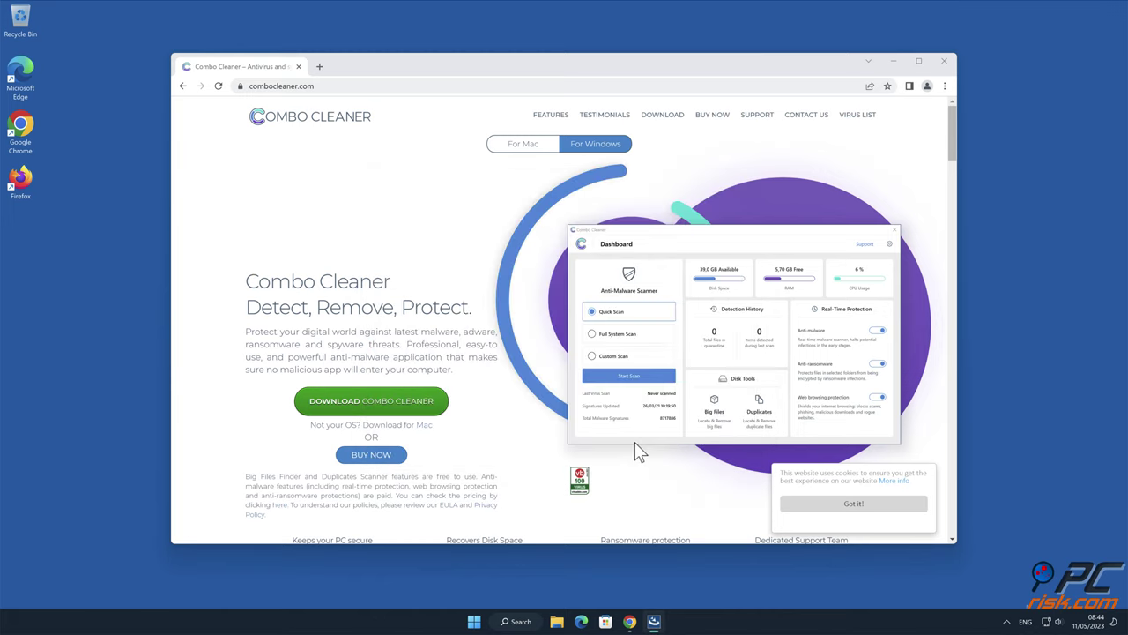
pyautogui.click(721, 445)
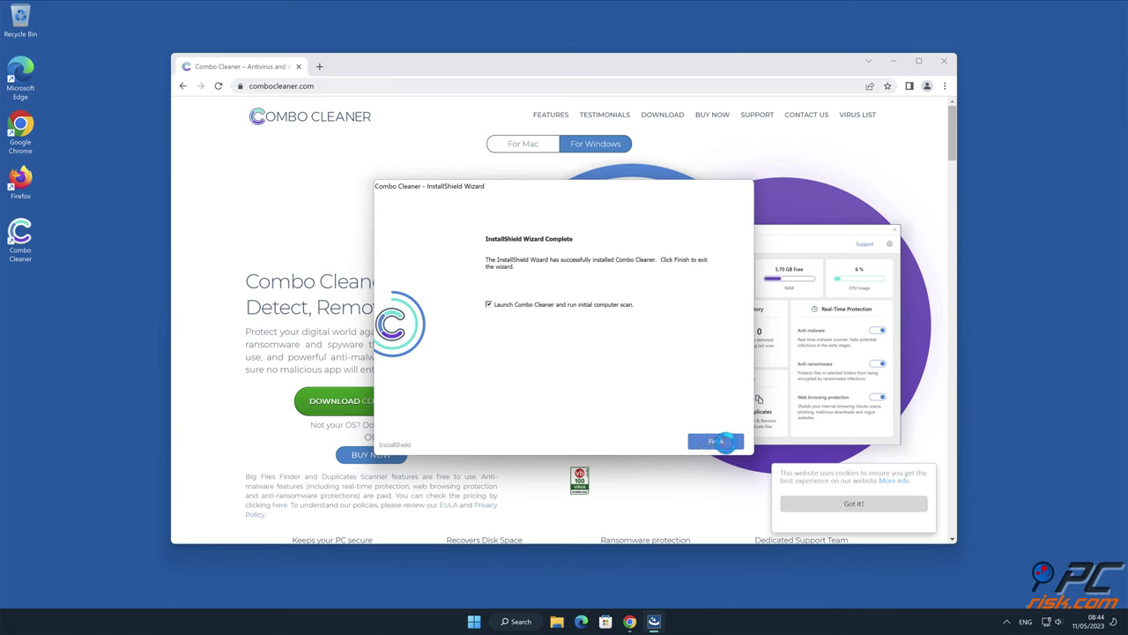
pyautogui.click(948, 57)
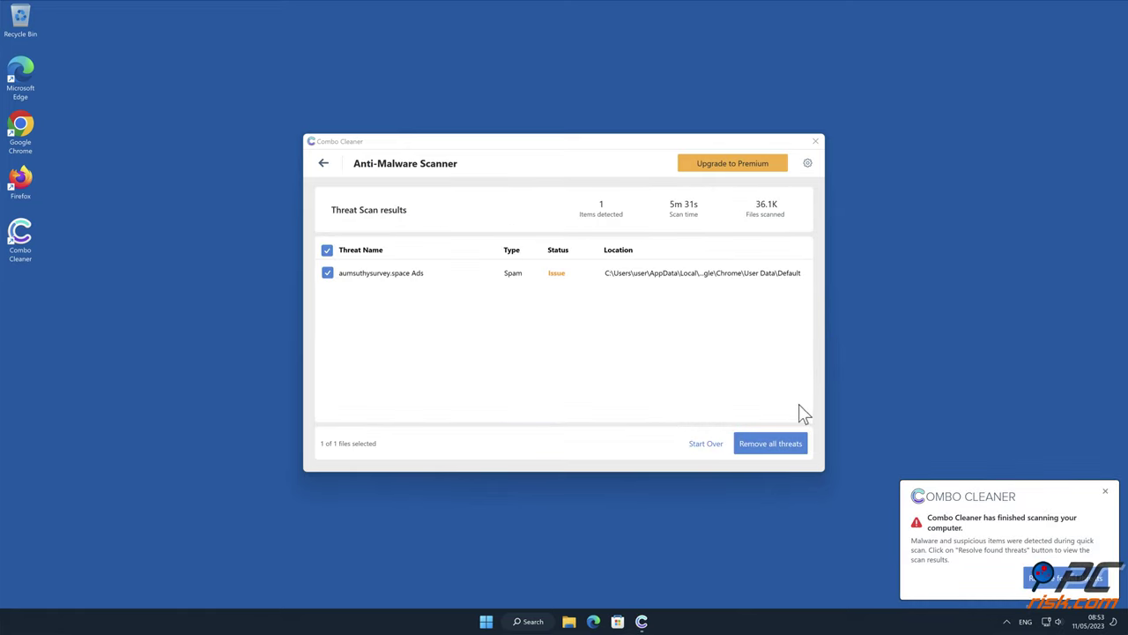
# Step: Activate the Combo Cleaner license with the activation key and move the detected aumsuthysurvey.space Ads threat to quarantine
pyautogui.click(796, 443)
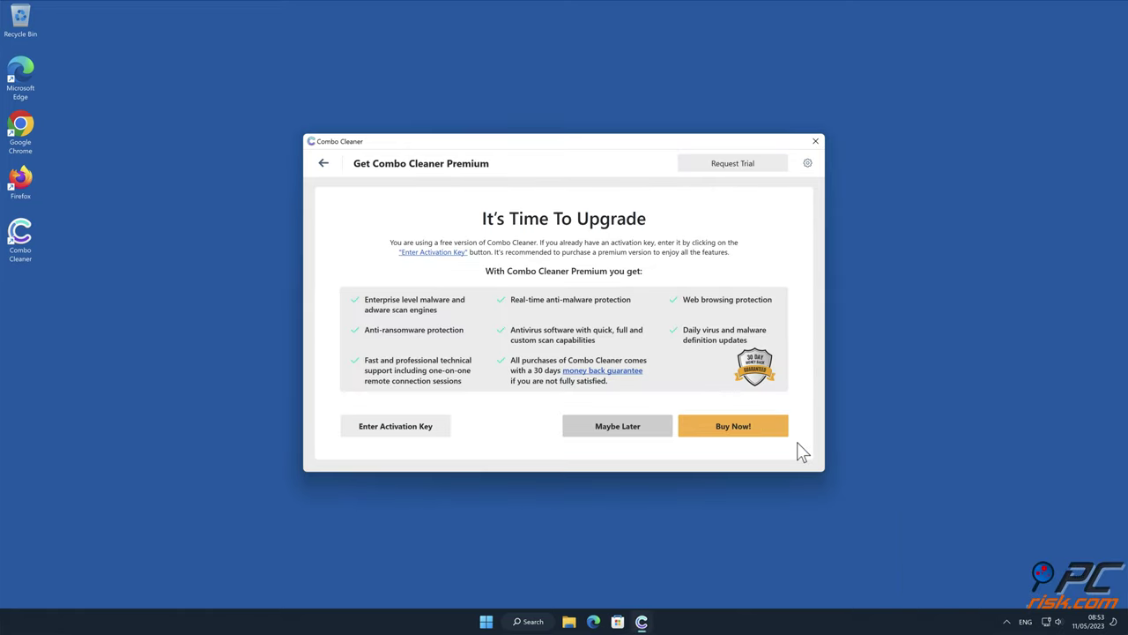
pyautogui.click(426, 426)
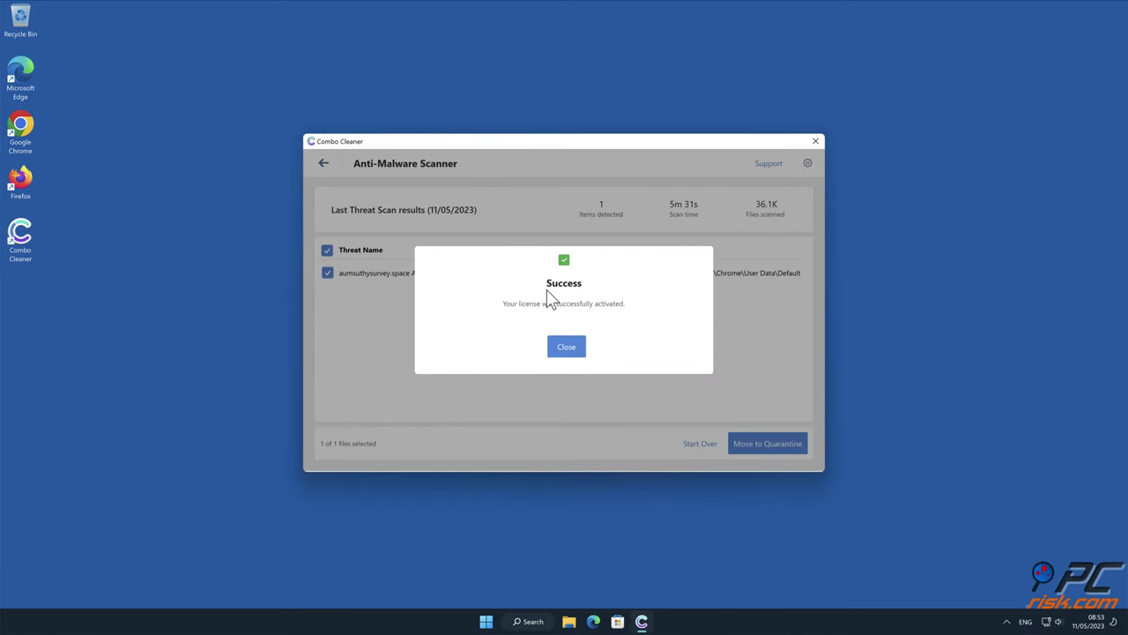
pyautogui.click(569, 349)
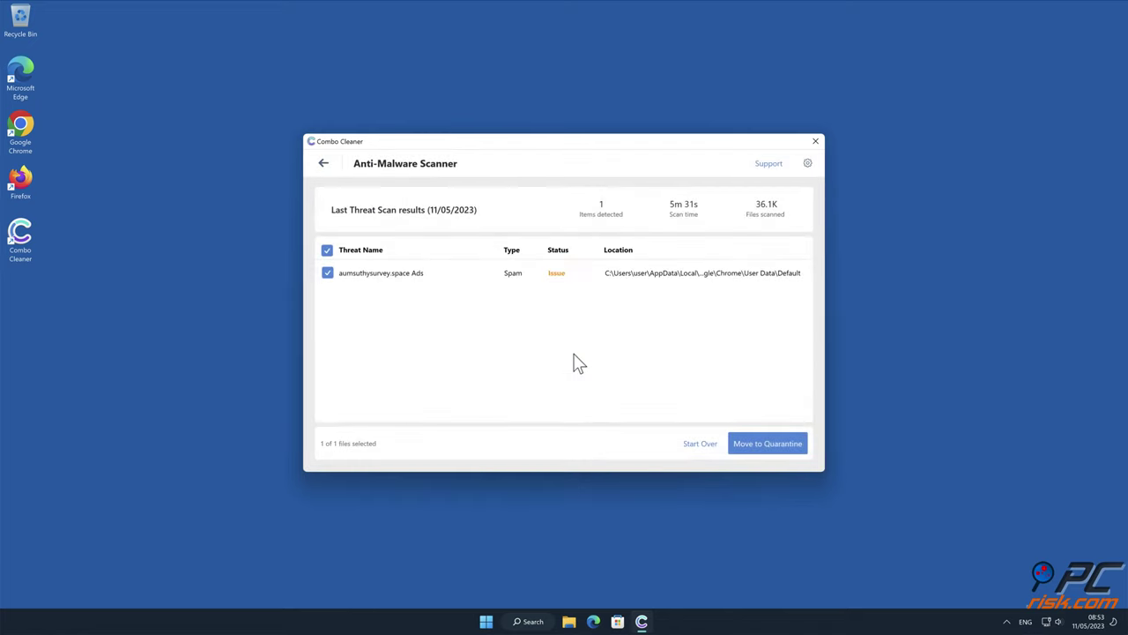
pyautogui.click(781, 445)
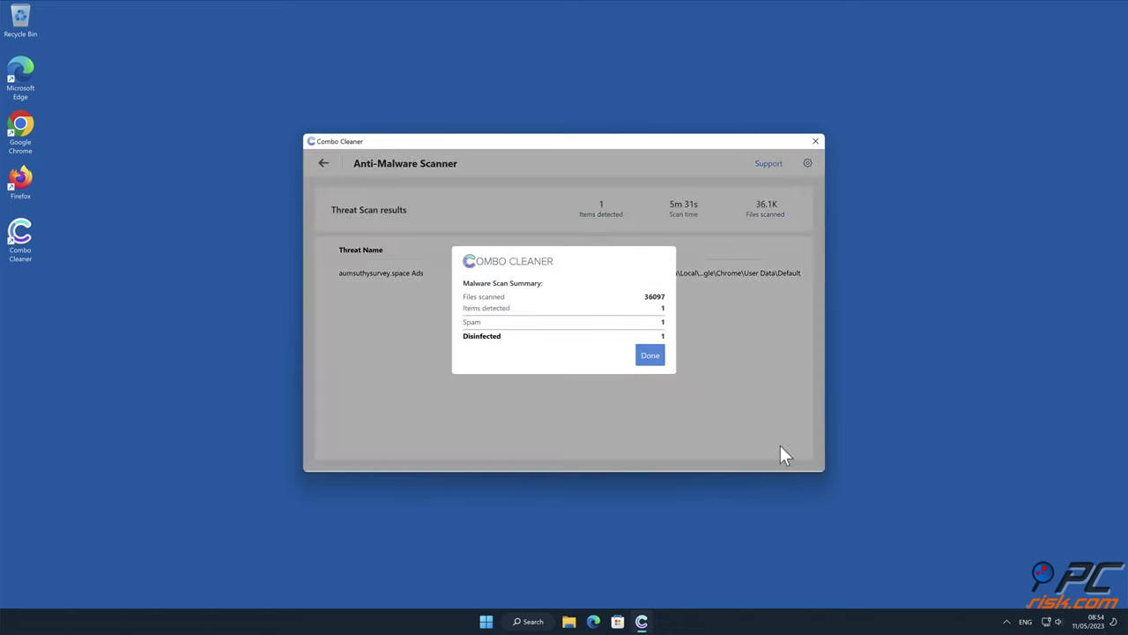
pyautogui.click(653, 357)
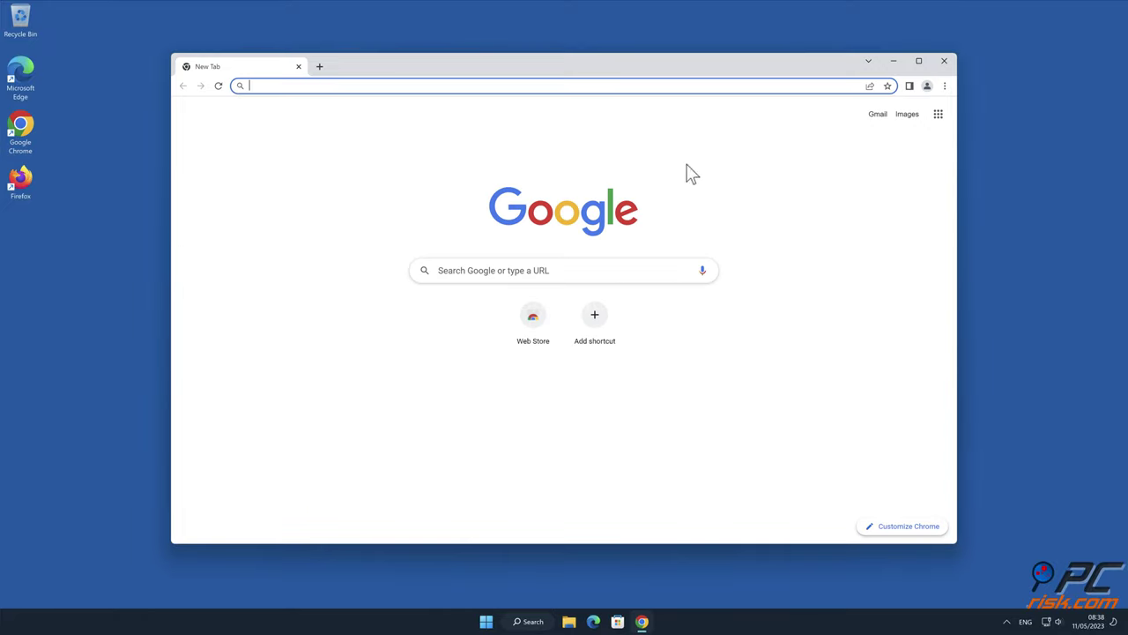
# Step: Open the notification permissions in Chrome's site settings under Privacy and security
pyautogui.click(1035, 186)
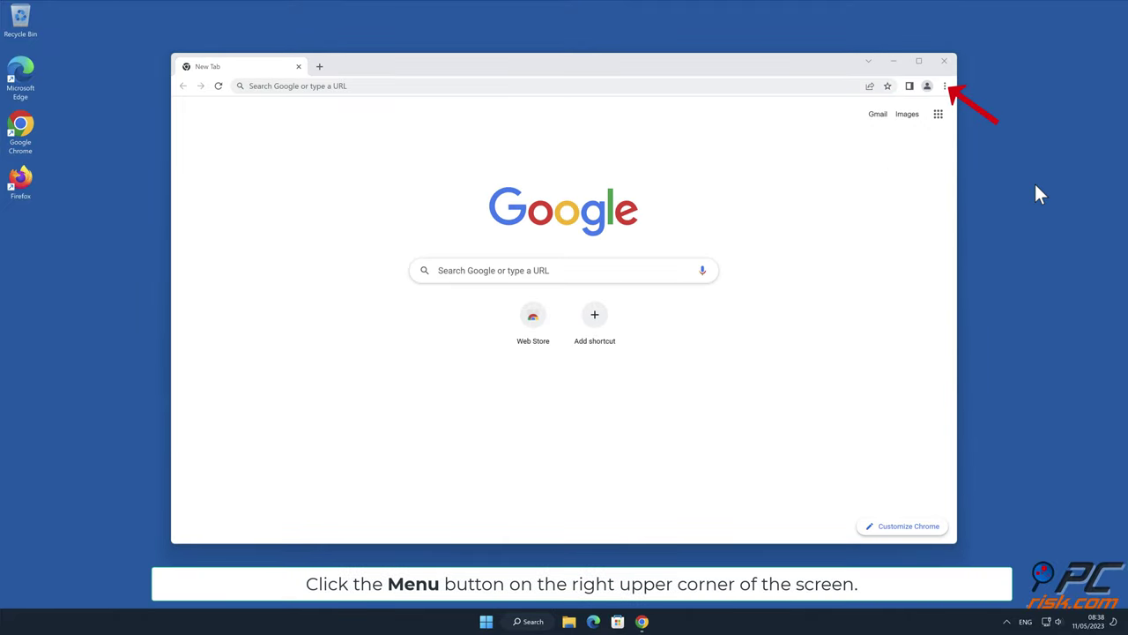
pyautogui.click(944, 85)
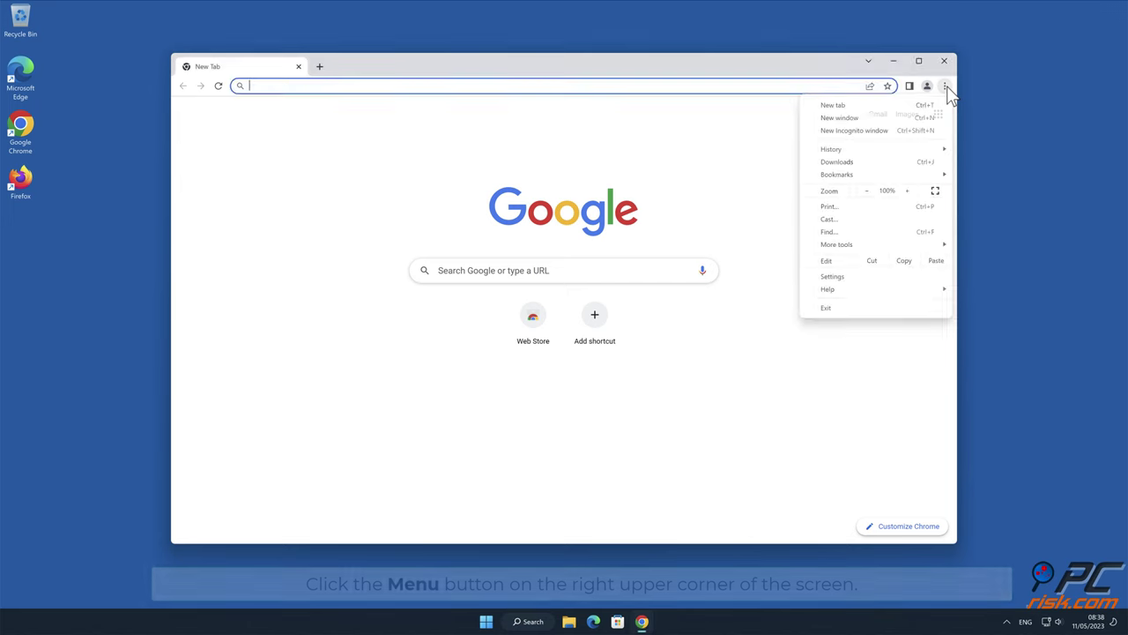
pyautogui.click(837, 277)
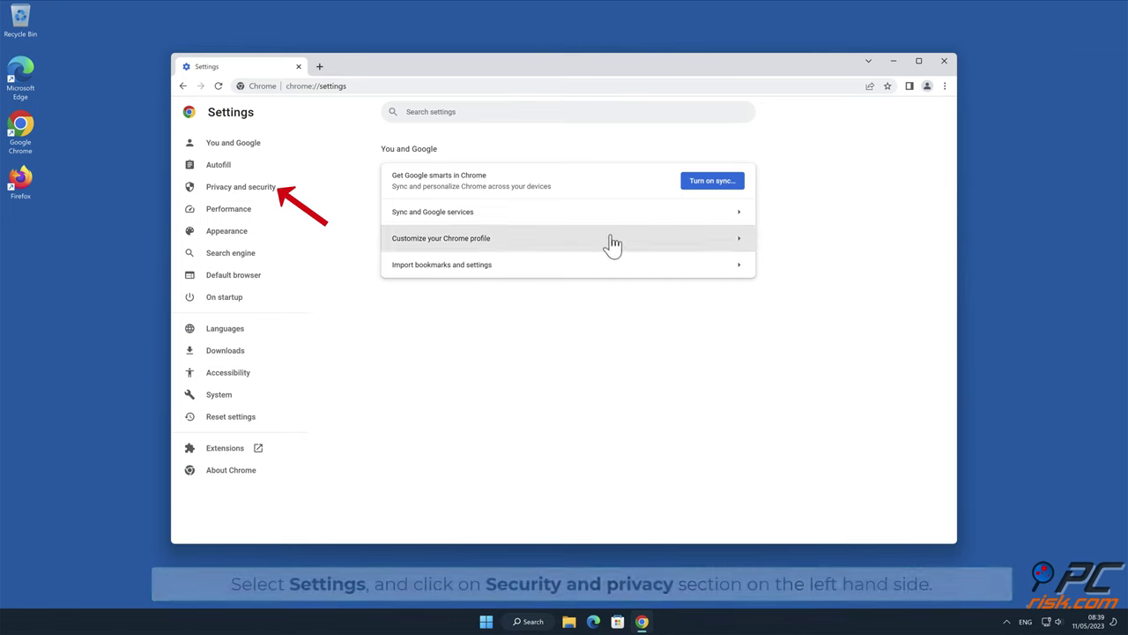
pyautogui.click(278, 190)
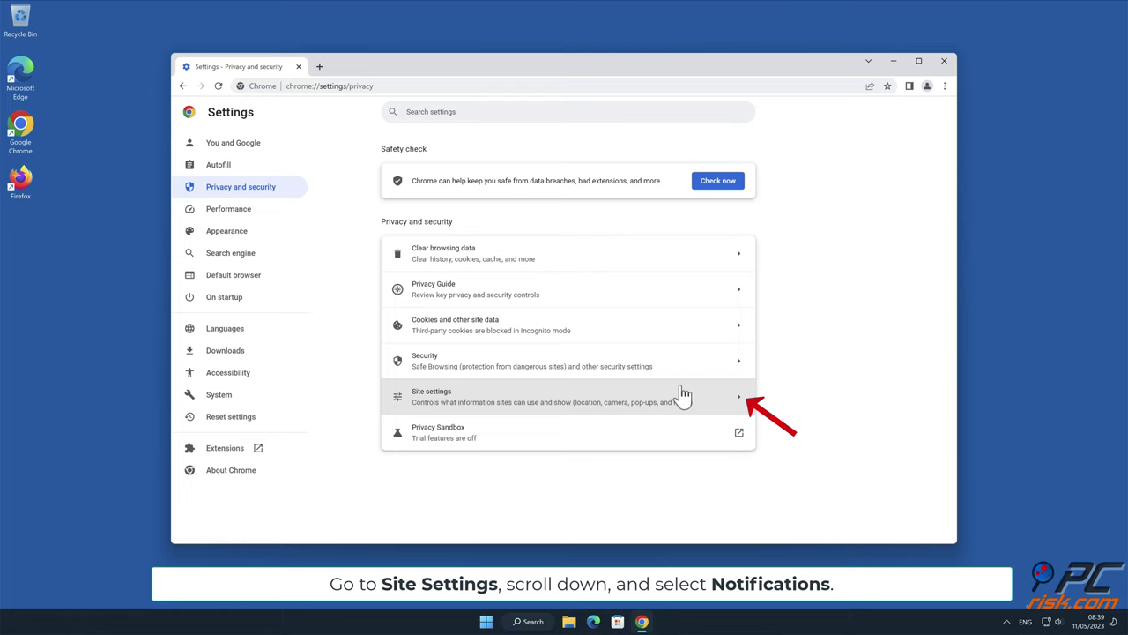
pyautogui.click(739, 397)
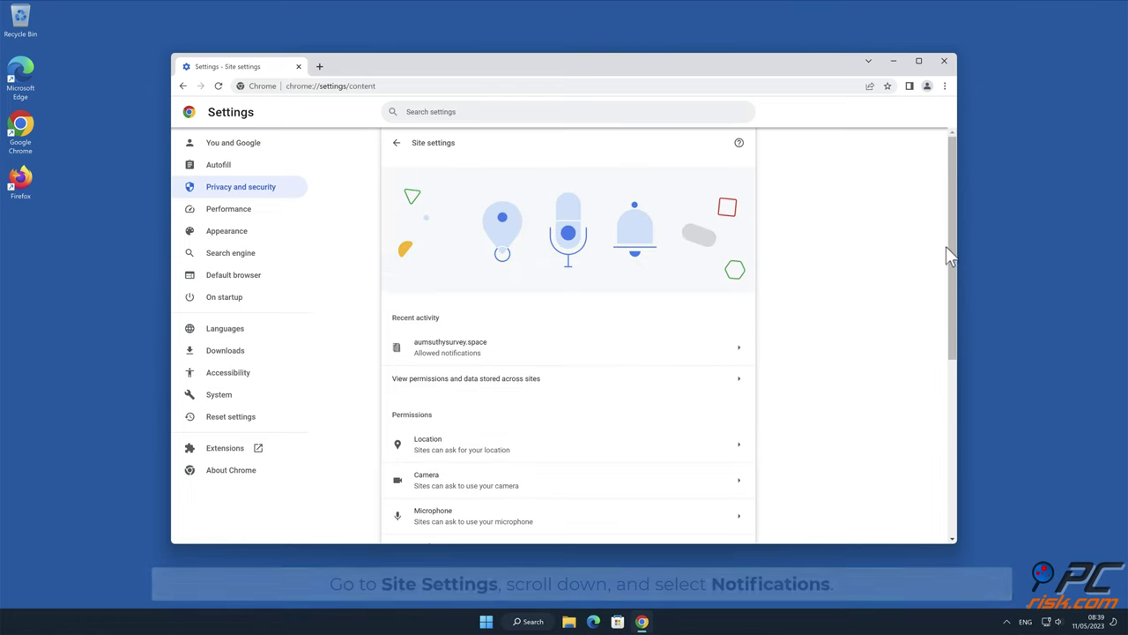
pyautogui.moveTo(949, 247); pyautogui.dragTo(956, 379)
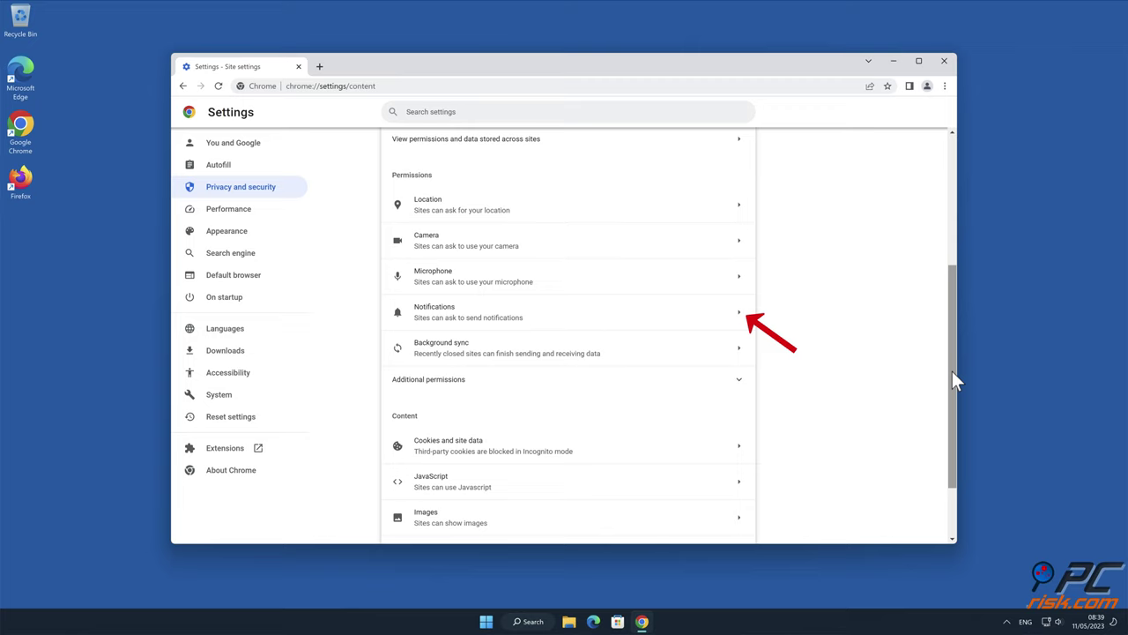
pyautogui.click(740, 318)
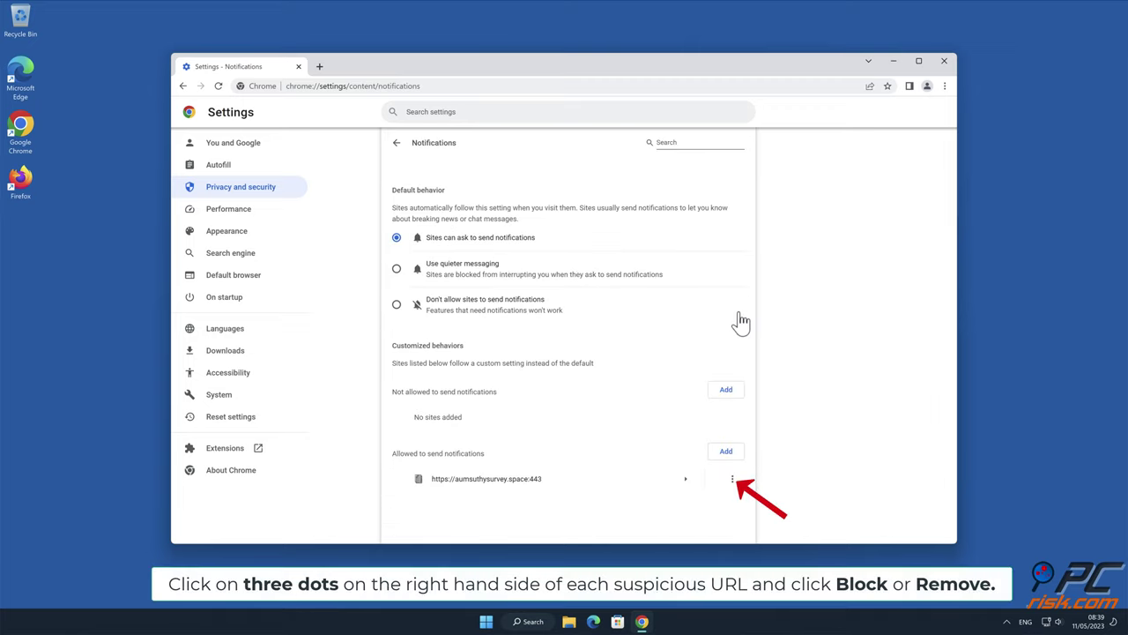
pyautogui.click(733, 480)
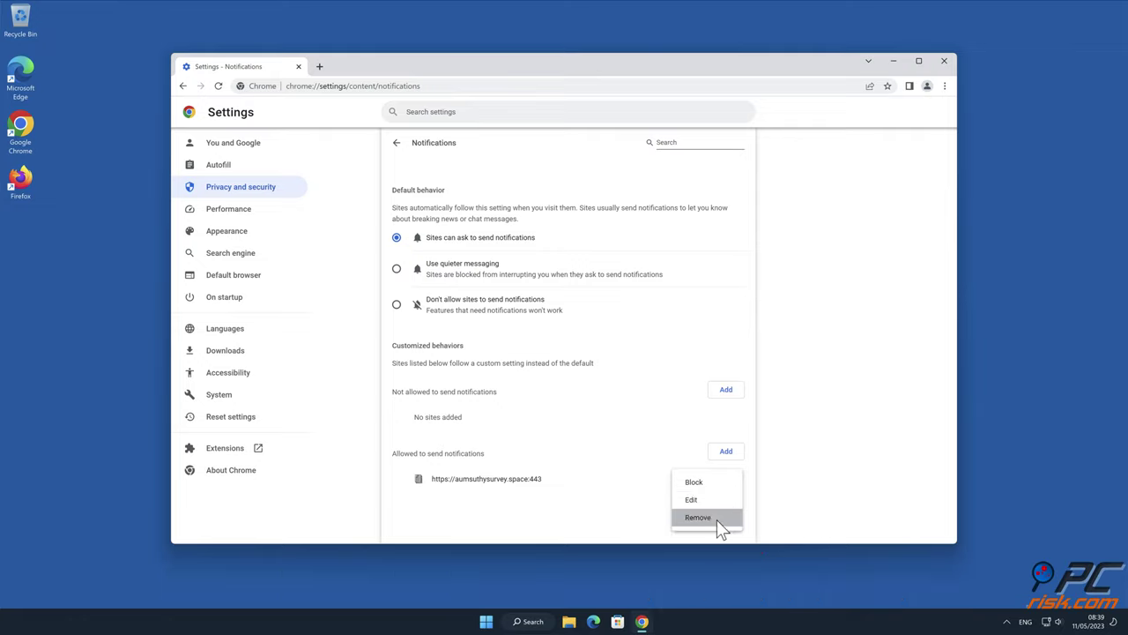
pyautogui.doubleClick(718, 520)
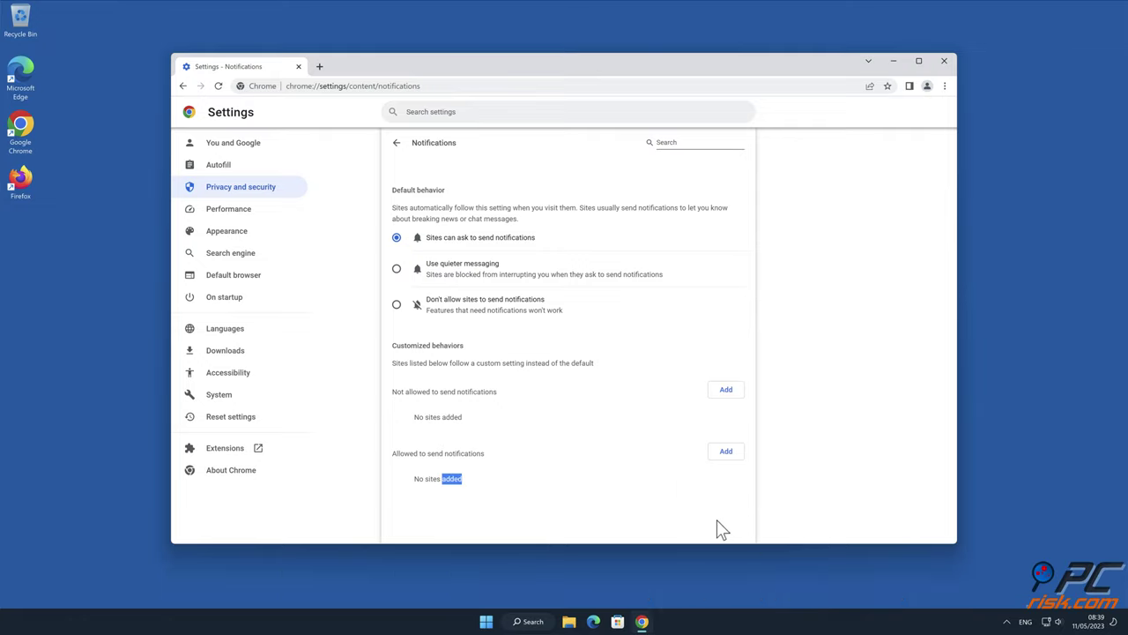
pyautogui.click(943, 61)
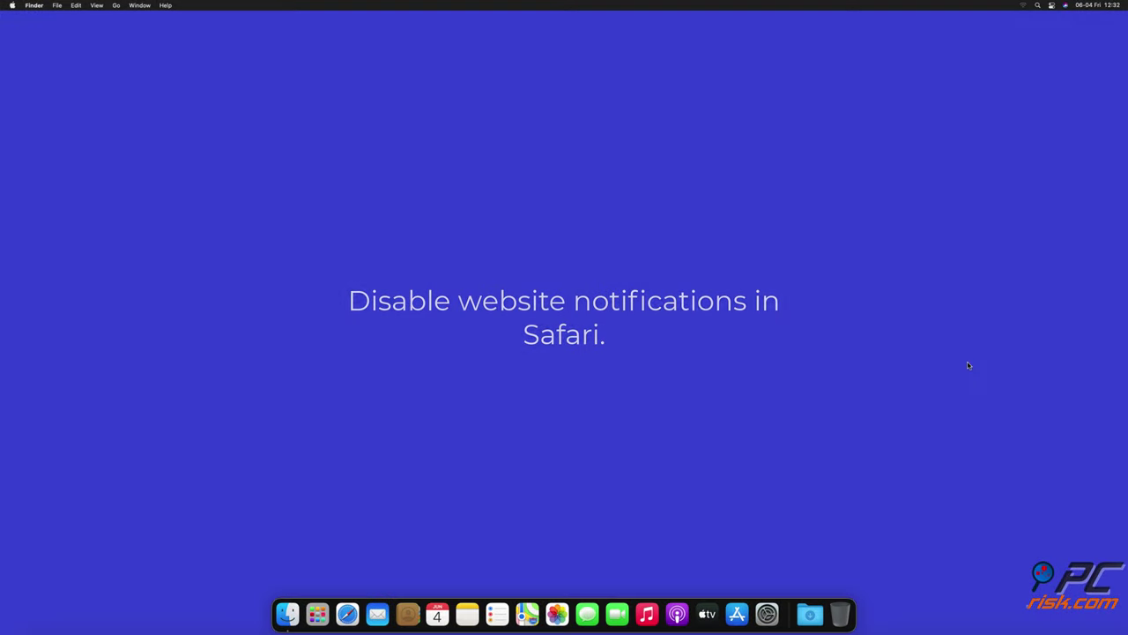
# Step: Open Safari and bring up the Notifications section of its Websites preferences
pyautogui.click(343, 617)
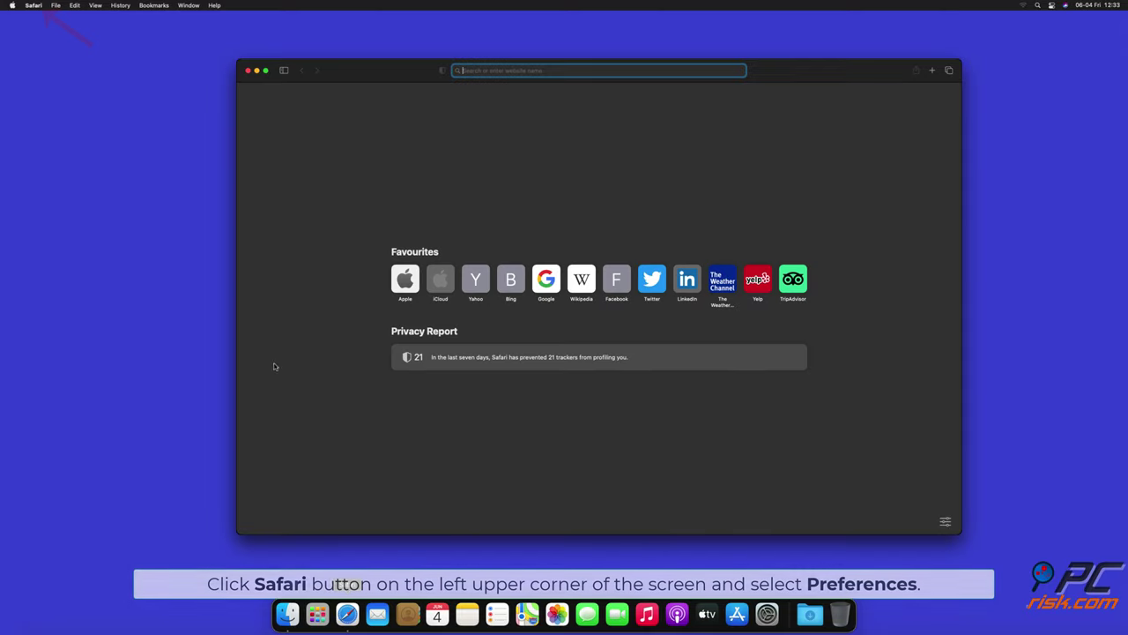
pyautogui.click(35, 6)
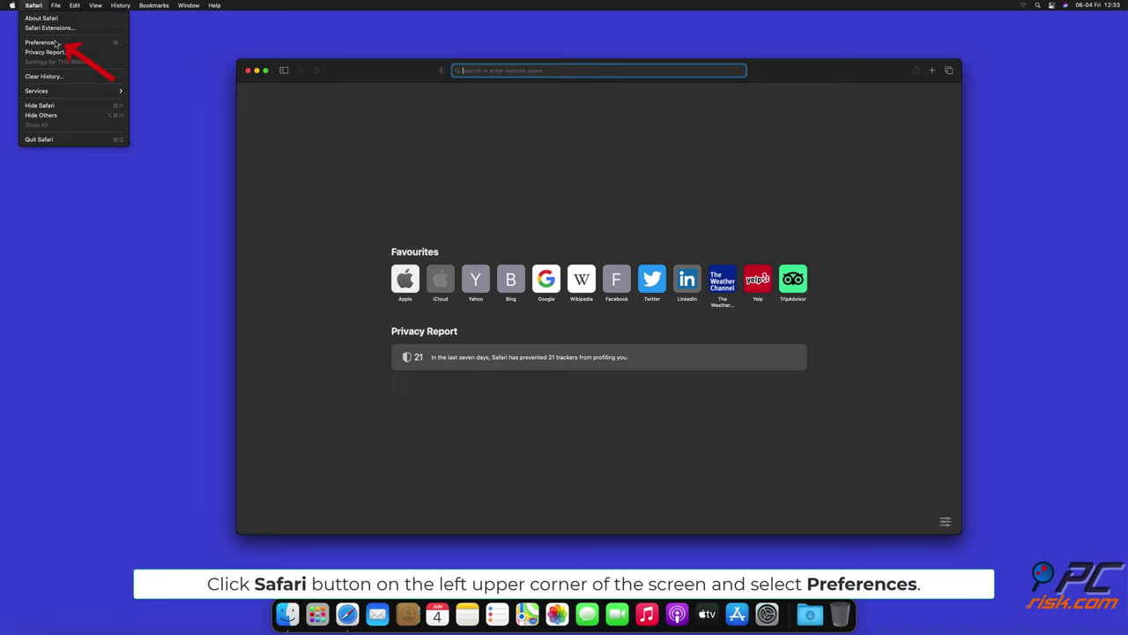
pyautogui.click(55, 44)
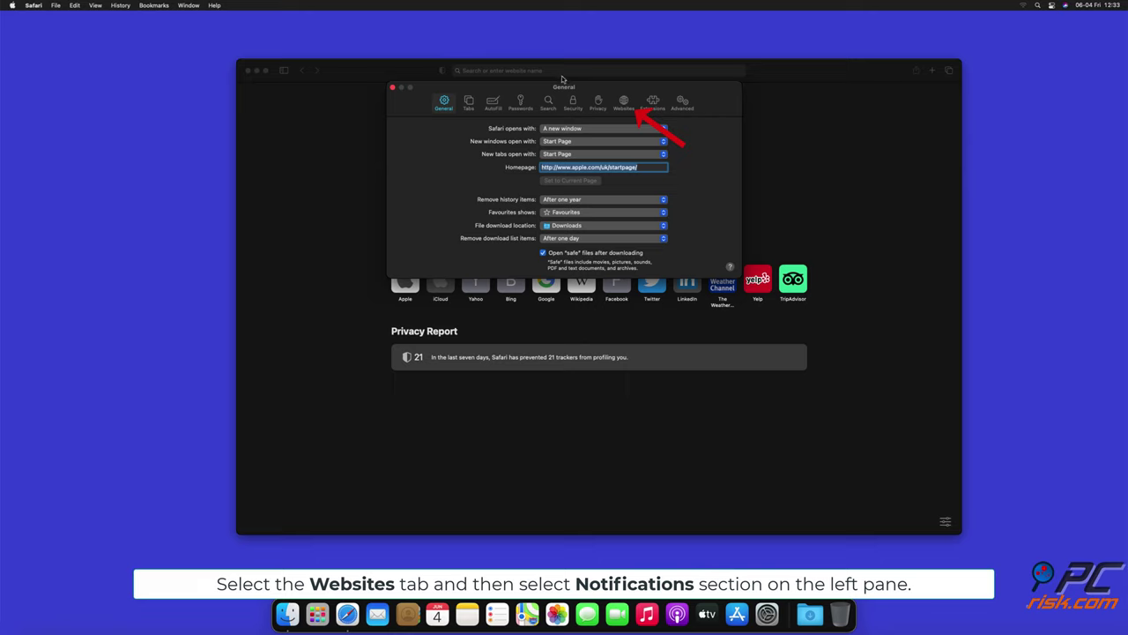
pyautogui.click(623, 103)
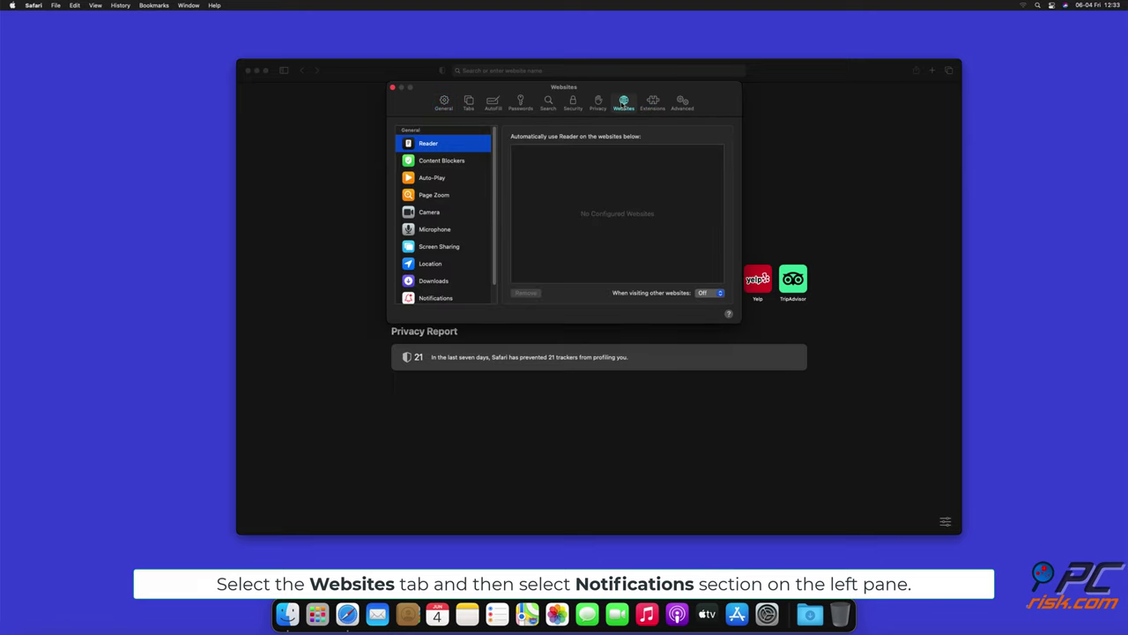
pyautogui.scroll(-1, 495, 150)
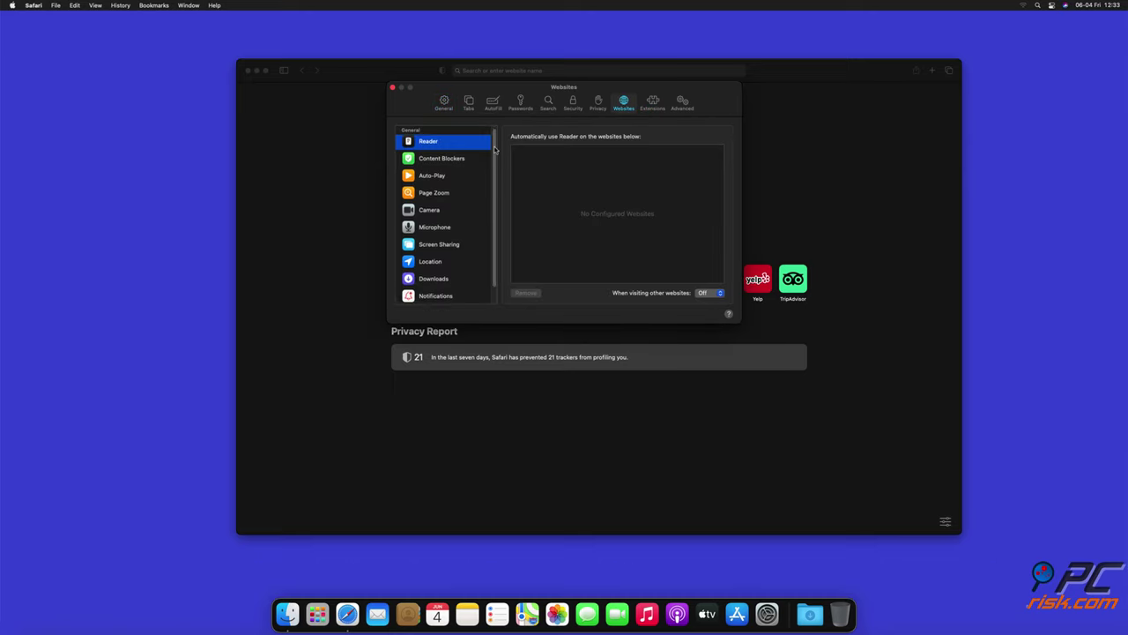
pyautogui.scroll(-2, 495, 150)
pyautogui.click(436, 280)
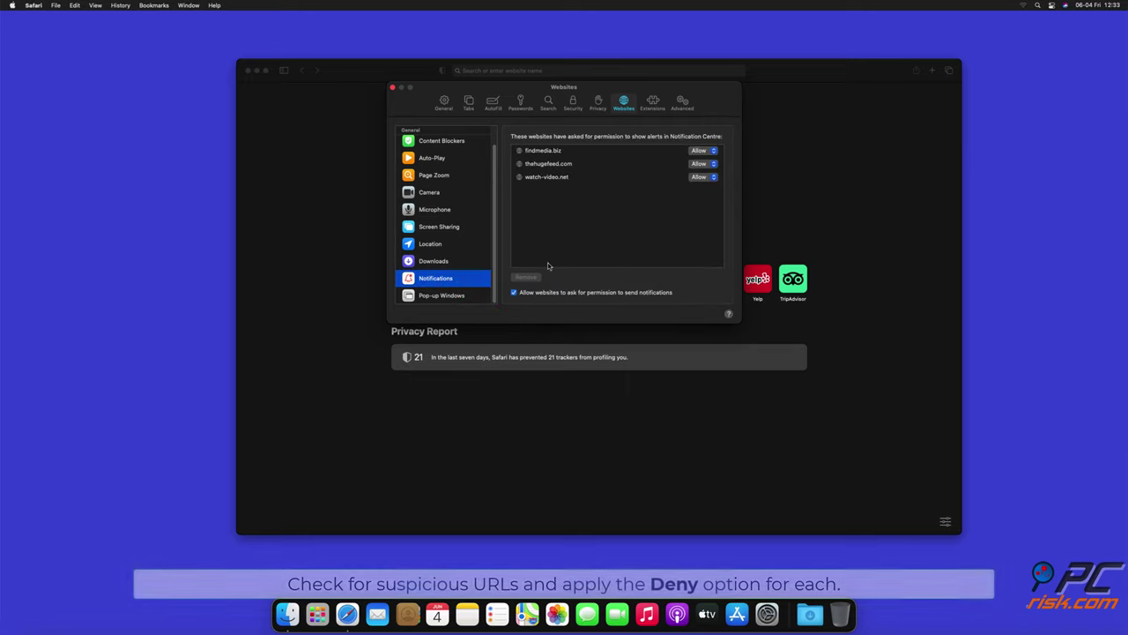
# Step: Set the notification permission to Deny for findmedia.biz, thehugefeed.com and watch-video.net, and close the preferences
pyautogui.click(714, 164)
pyautogui.click(705, 176)
pyautogui.click(716, 178)
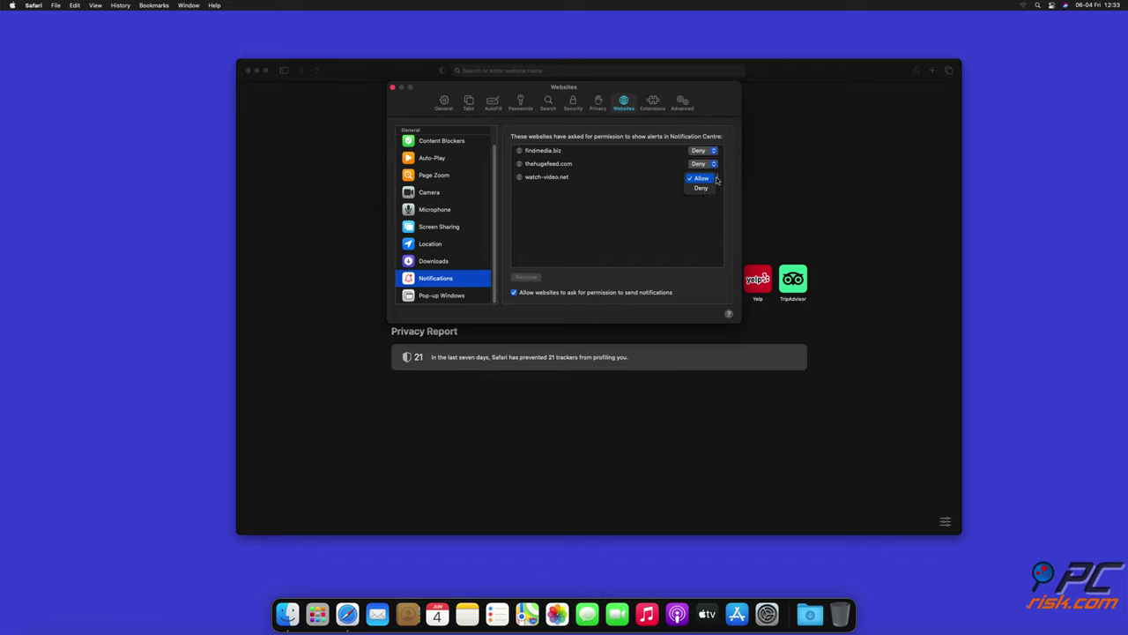
pyautogui.click(701, 189)
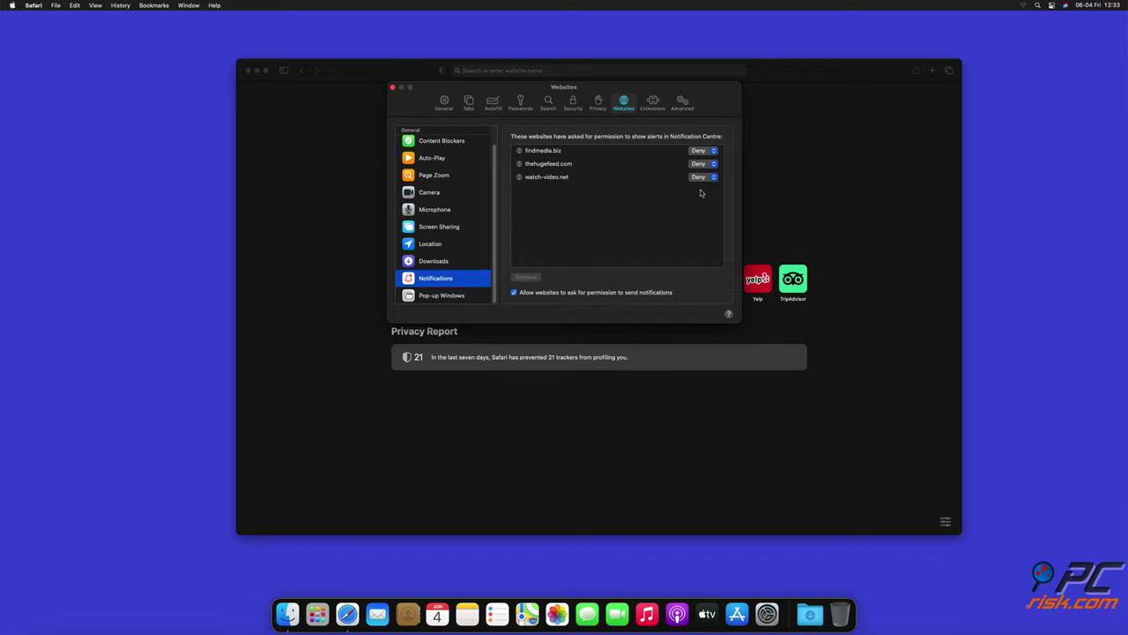
pyautogui.click(393, 88)
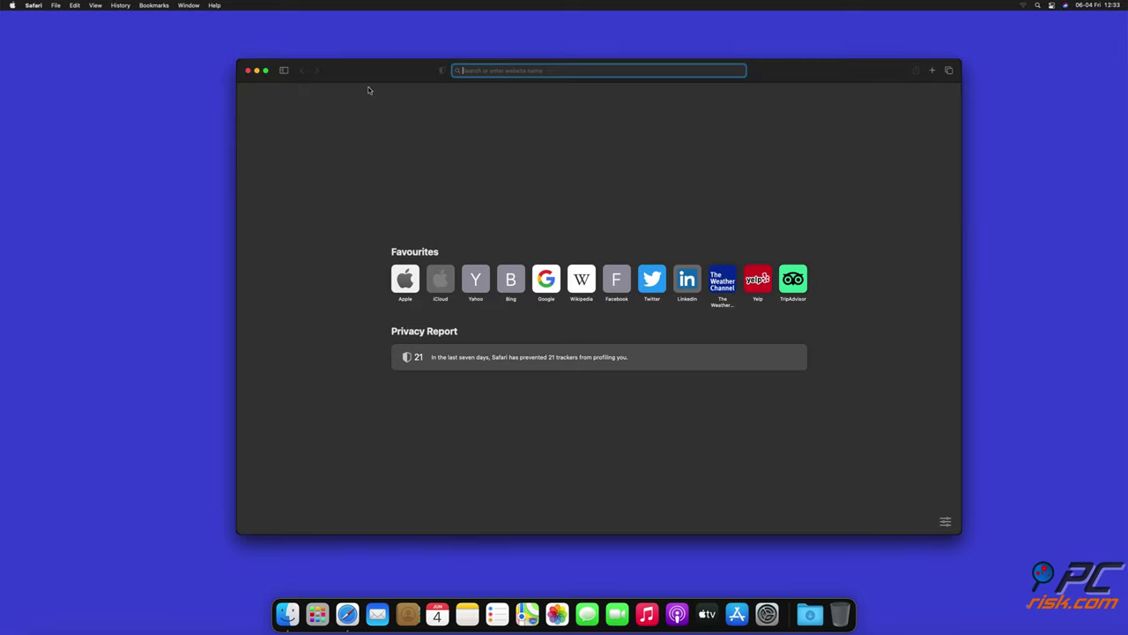
# Step: Close the Safari window, then launch Microsoft Edge and open Notifications under Cookies and site permissions in its settings
pyautogui.click(249, 71)
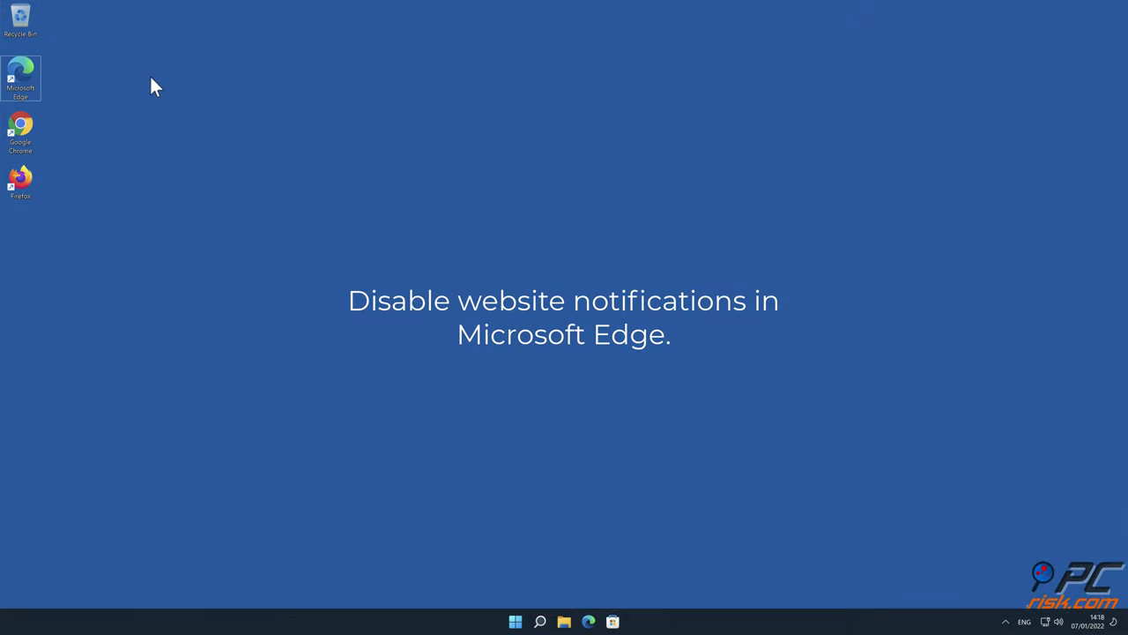
pyautogui.doubleClick(26, 83)
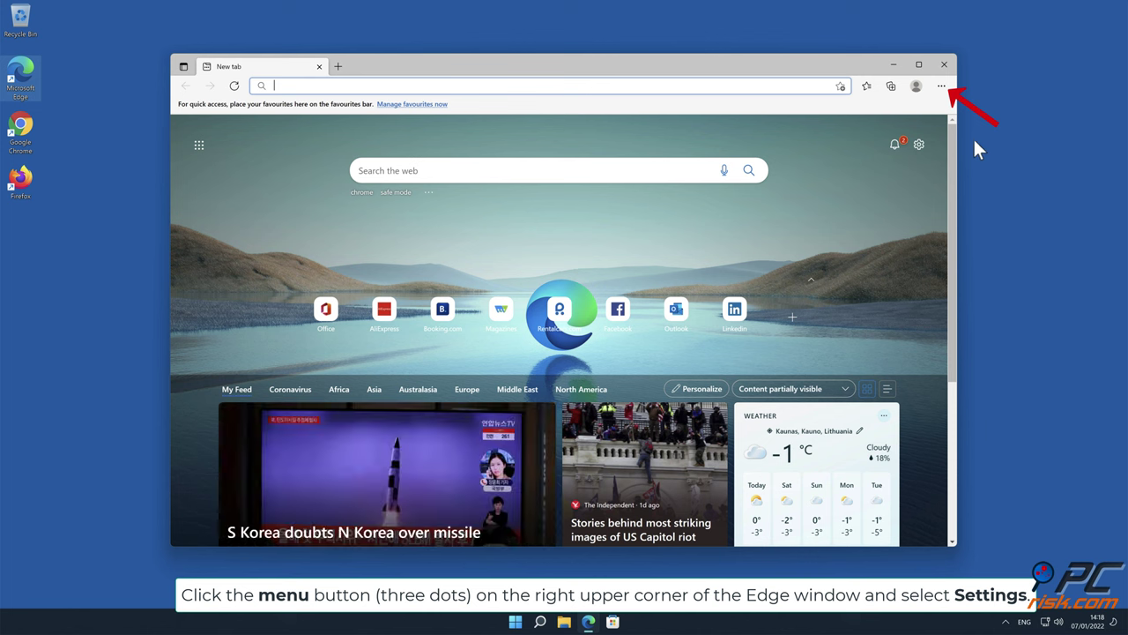
pyautogui.click(942, 85)
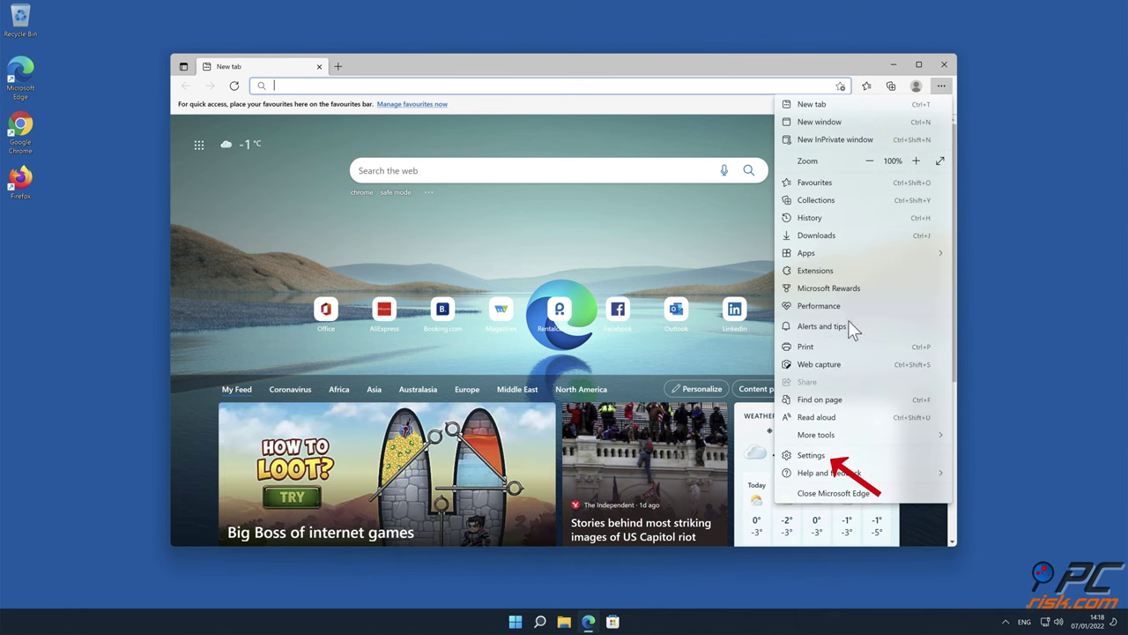
pyautogui.click(843, 454)
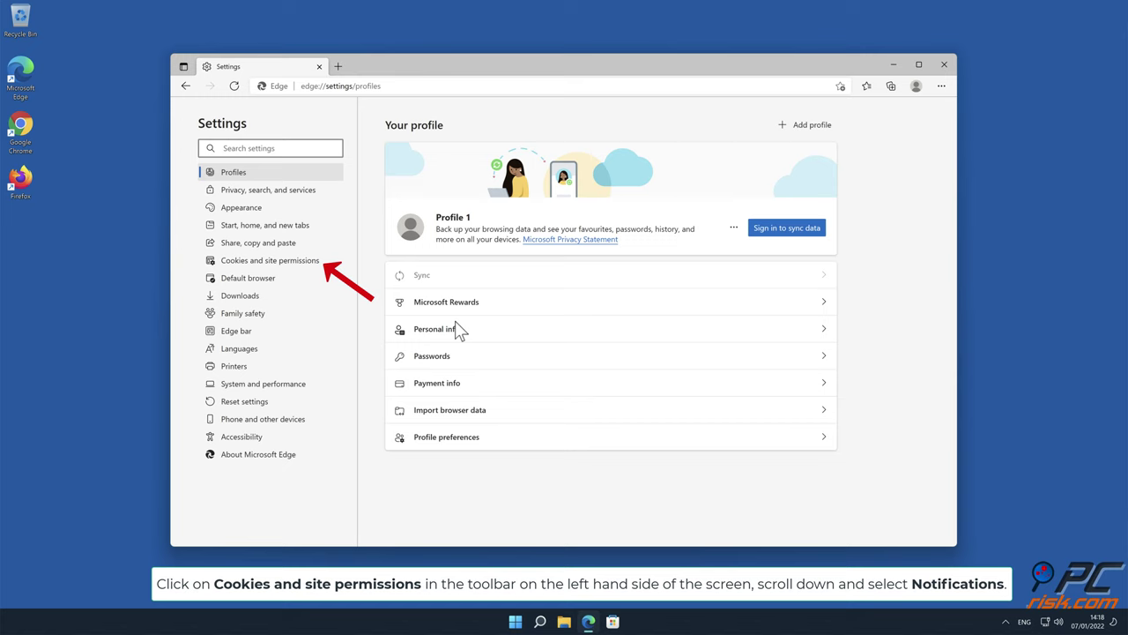
pyautogui.click(315, 274)
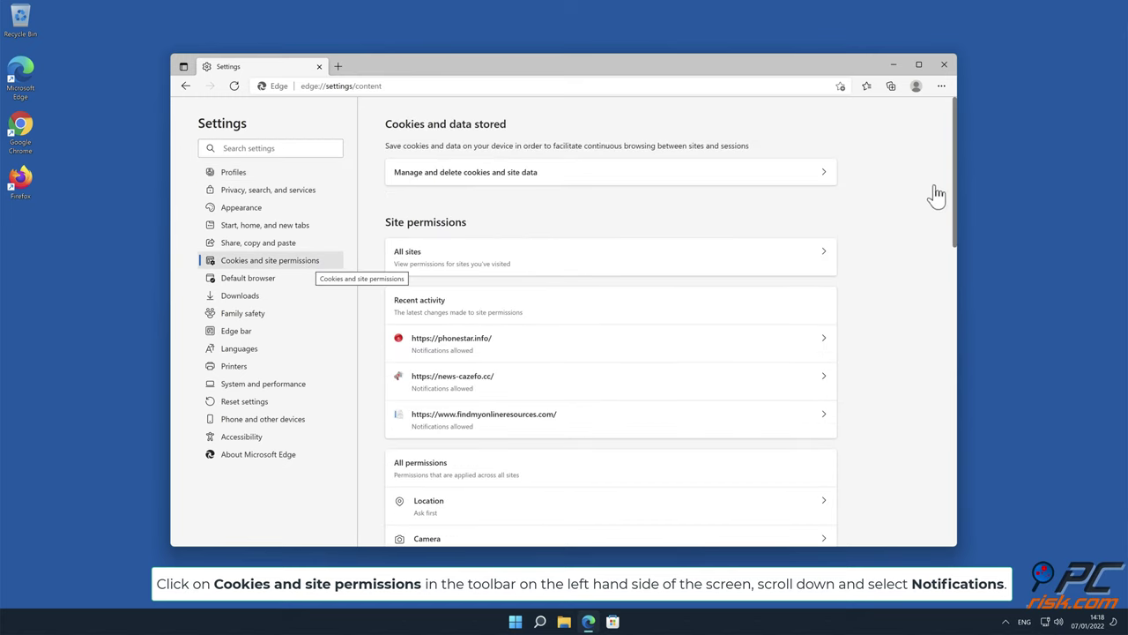
pyautogui.moveTo(955, 182); pyautogui.dragTo(957, 291)
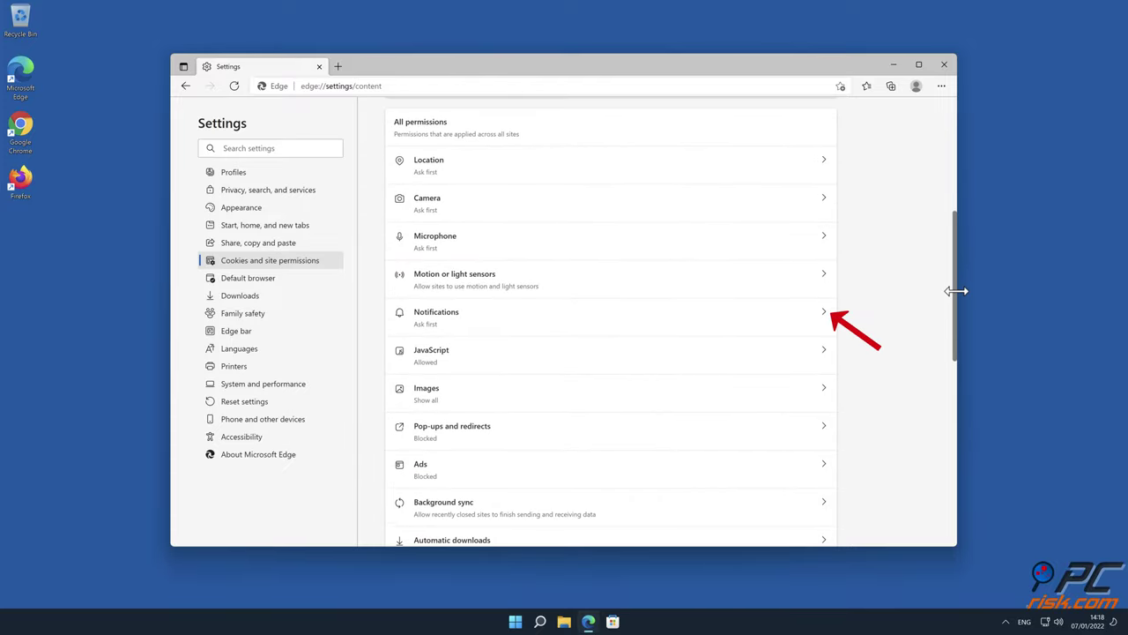
pyautogui.click(823, 316)
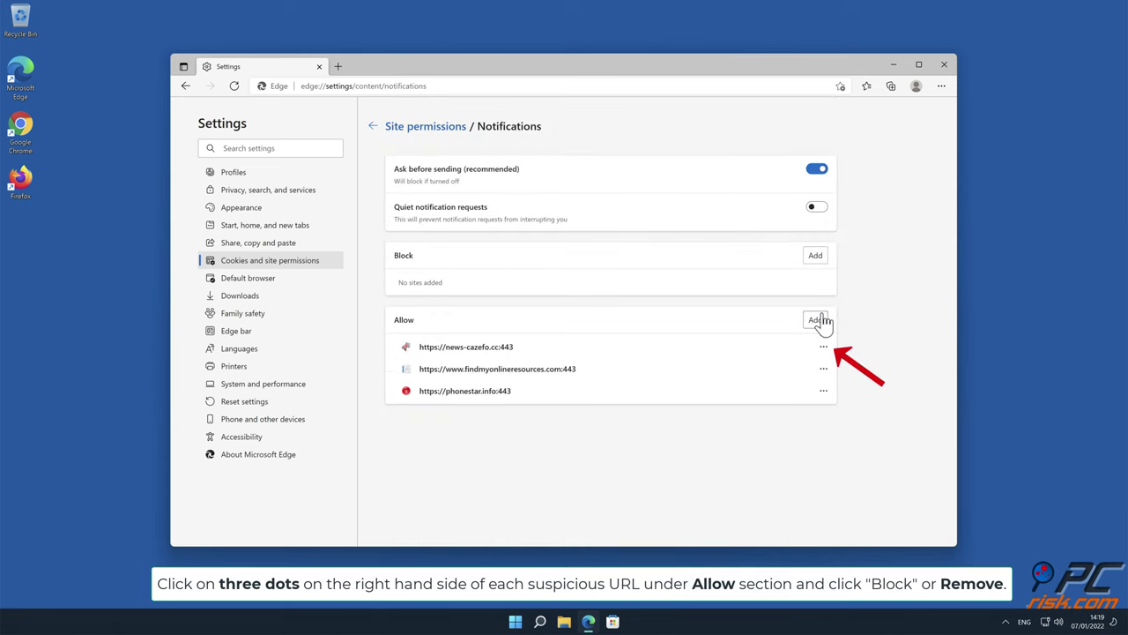
pyautogui.click(824, 346)
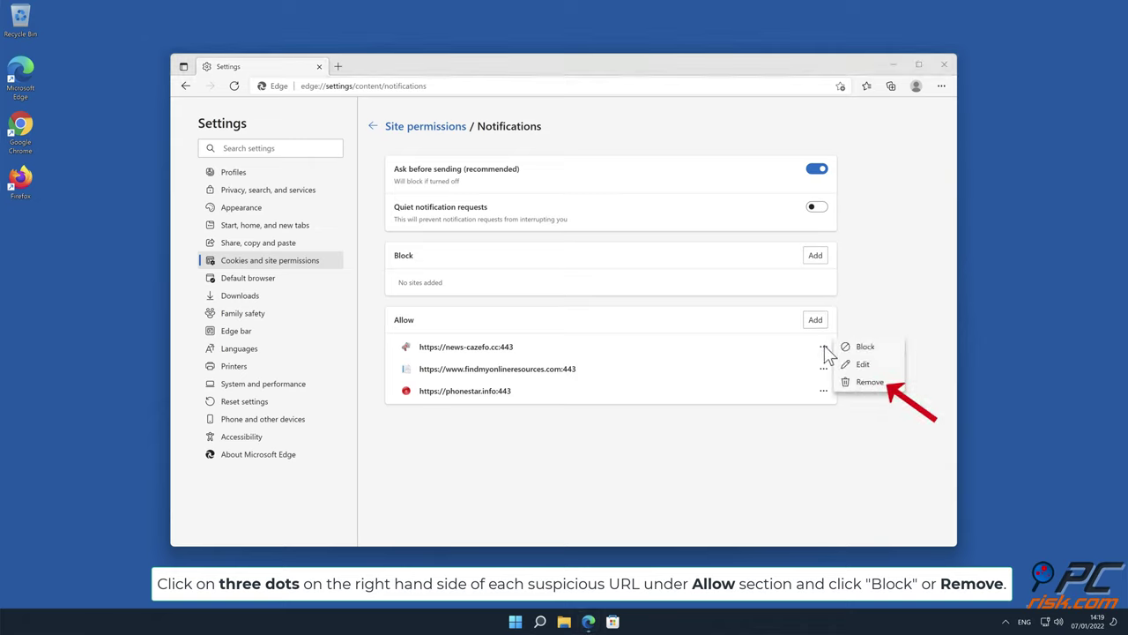
pyautogui.click(870, 383)
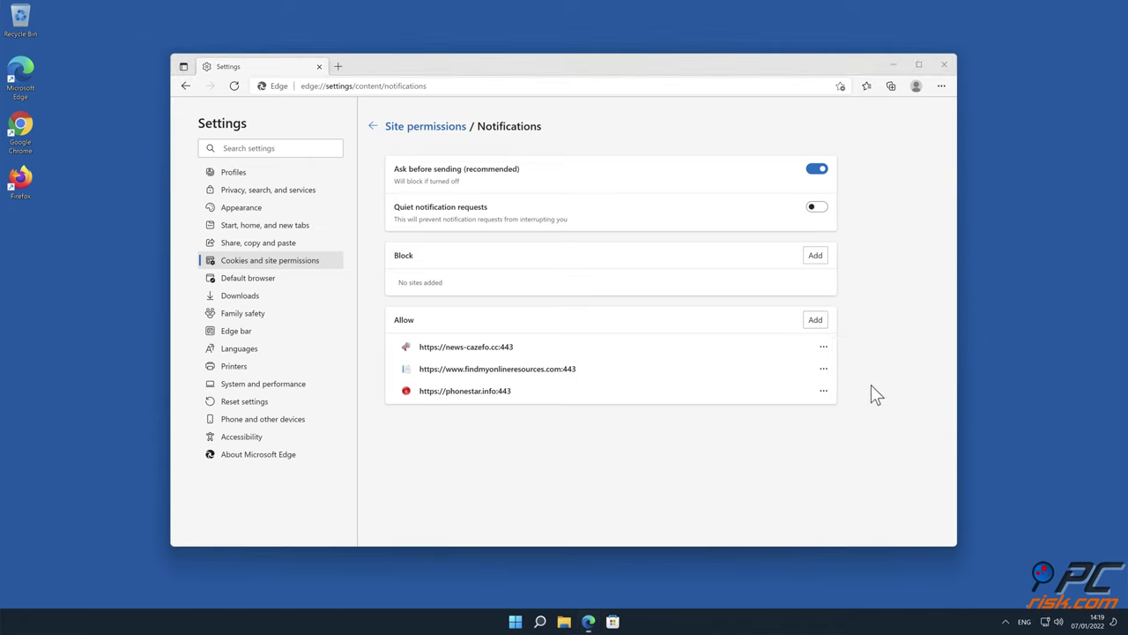
pyautogui.click(824, 348)
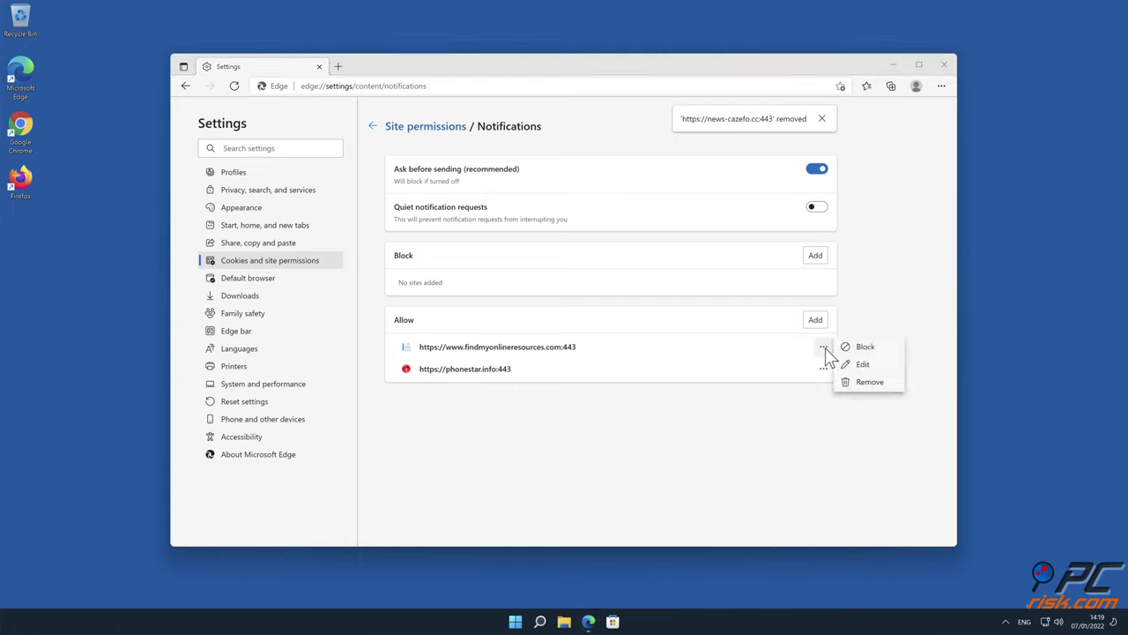
pyautogui.click(870, 385)
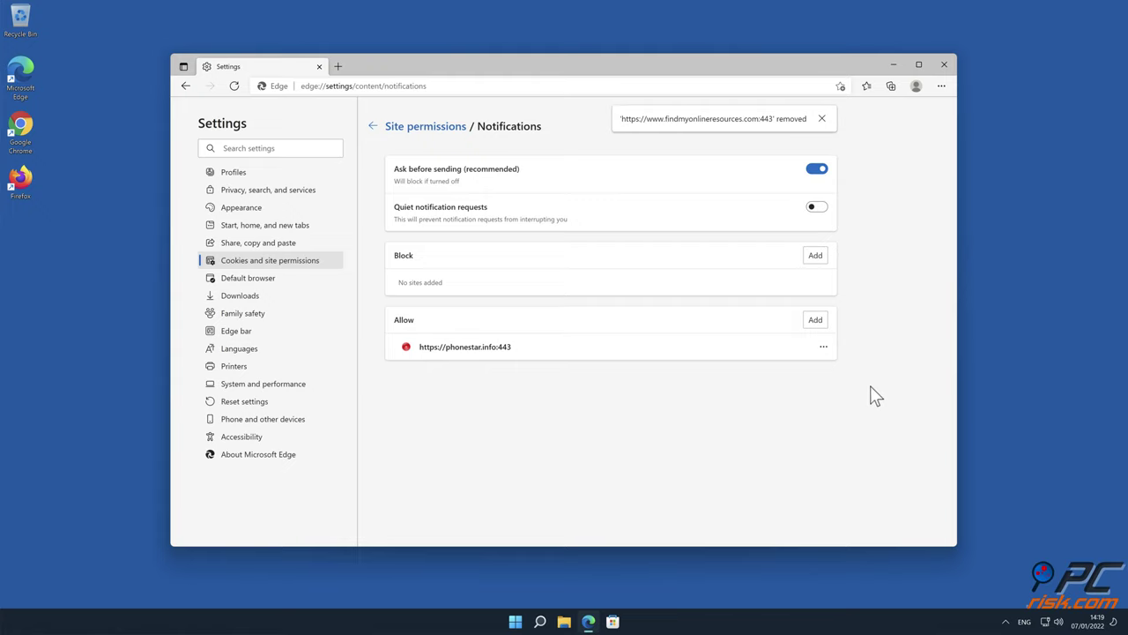
pyautogui.click(825, 347)
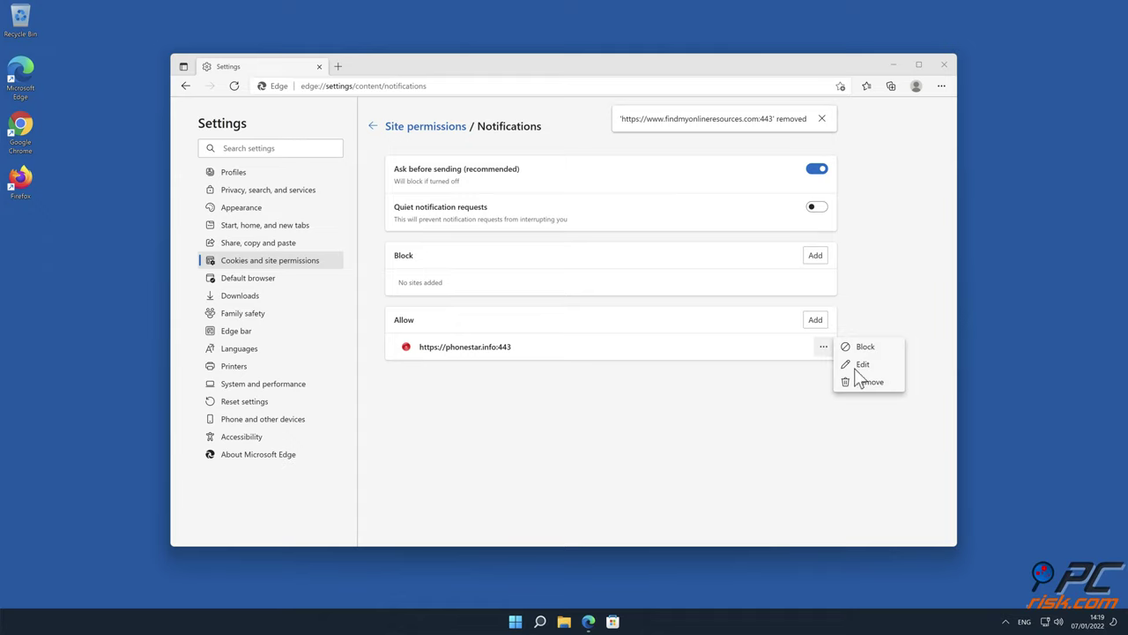
pyautogui.click(870, 386)
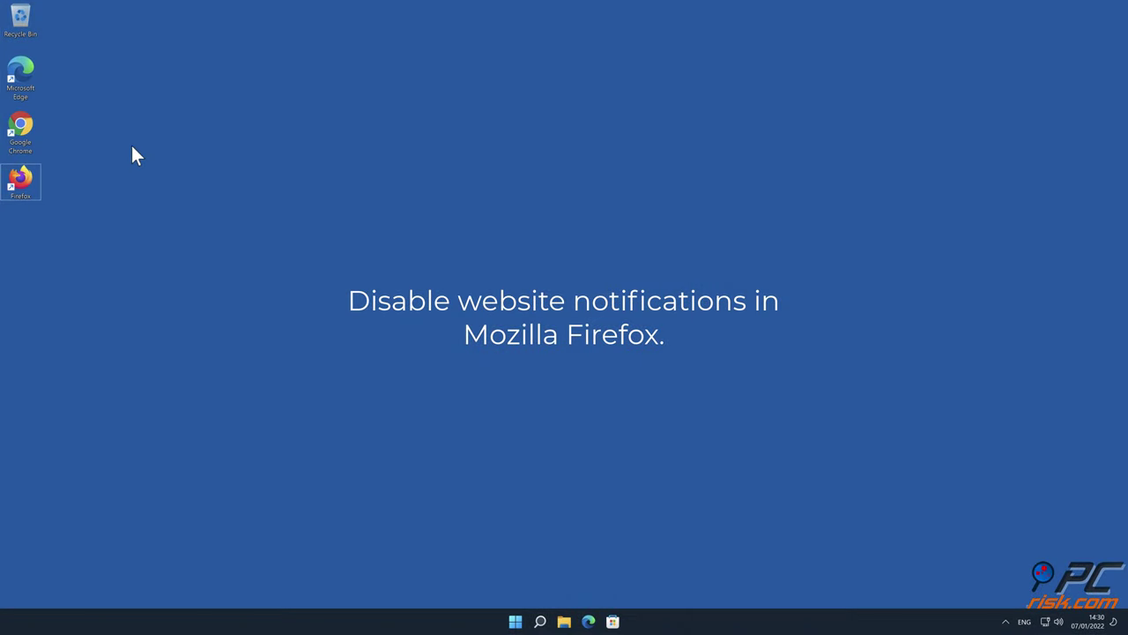
# Step: Launch Firefox and open the notification permissions in the Privacy & Security settings
pyautogui.doubleClick(18, 182)
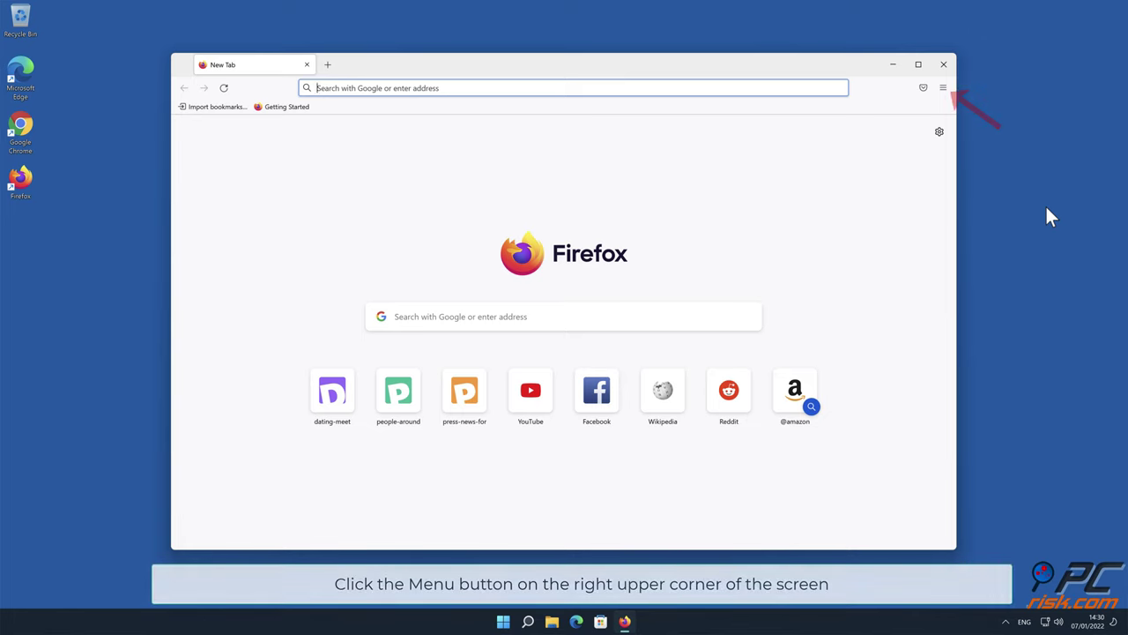
pyautogui.click(943, 89)
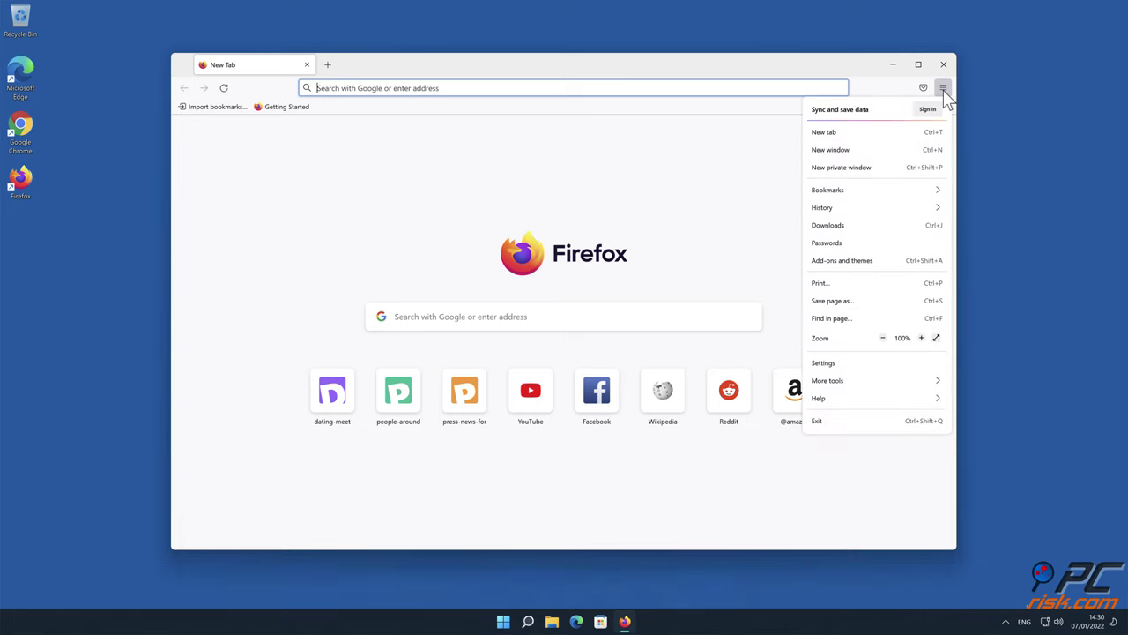
pyautogui.click(882, 362)
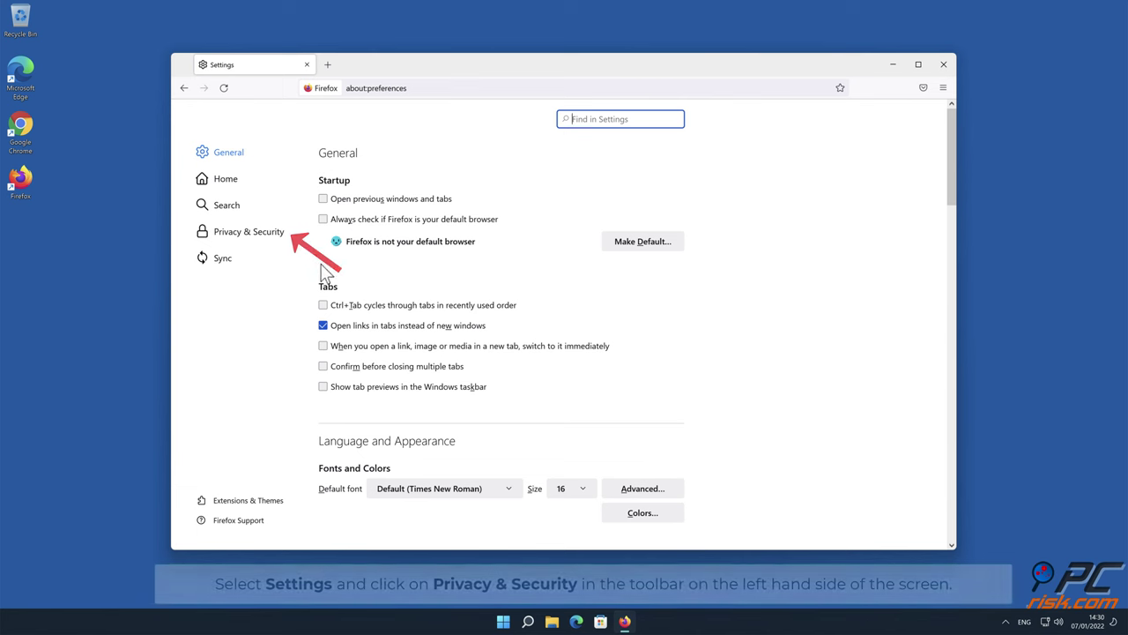
pyautogui.click(269, 242)
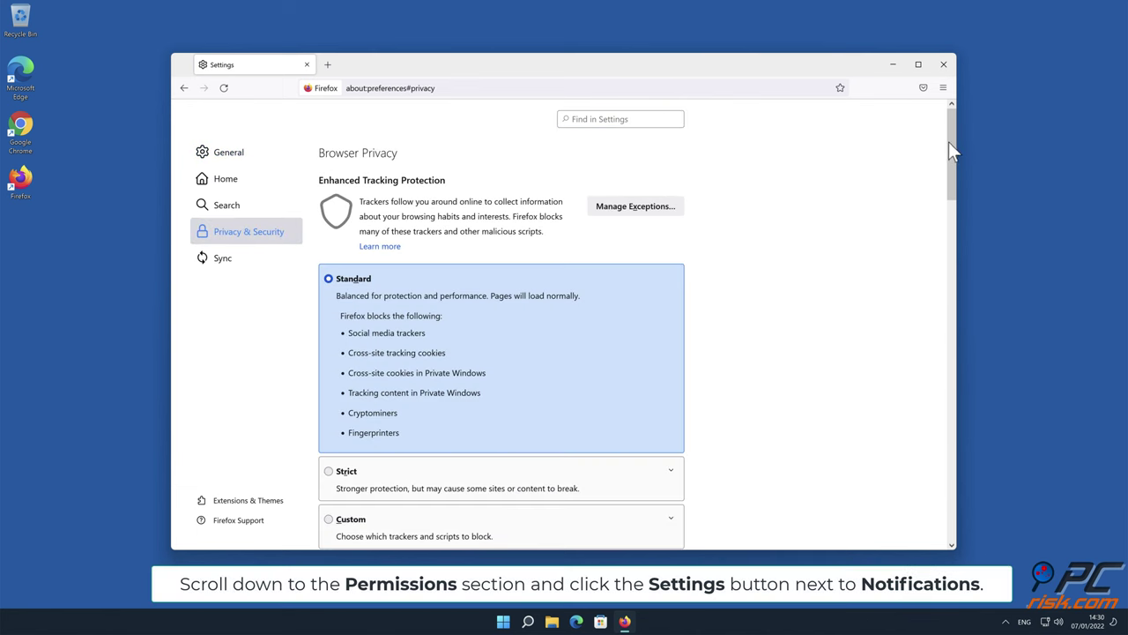
pyautogui.moveTo(950, 145); pyautogui.dragTo(951, 359)
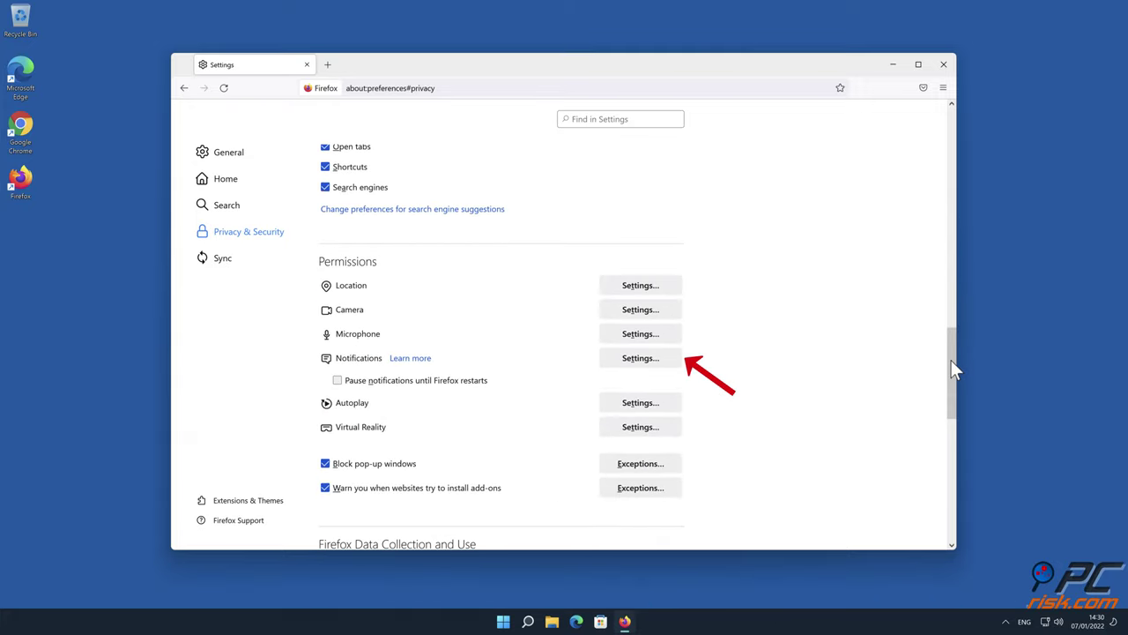
pyautogui.click(670, 361)
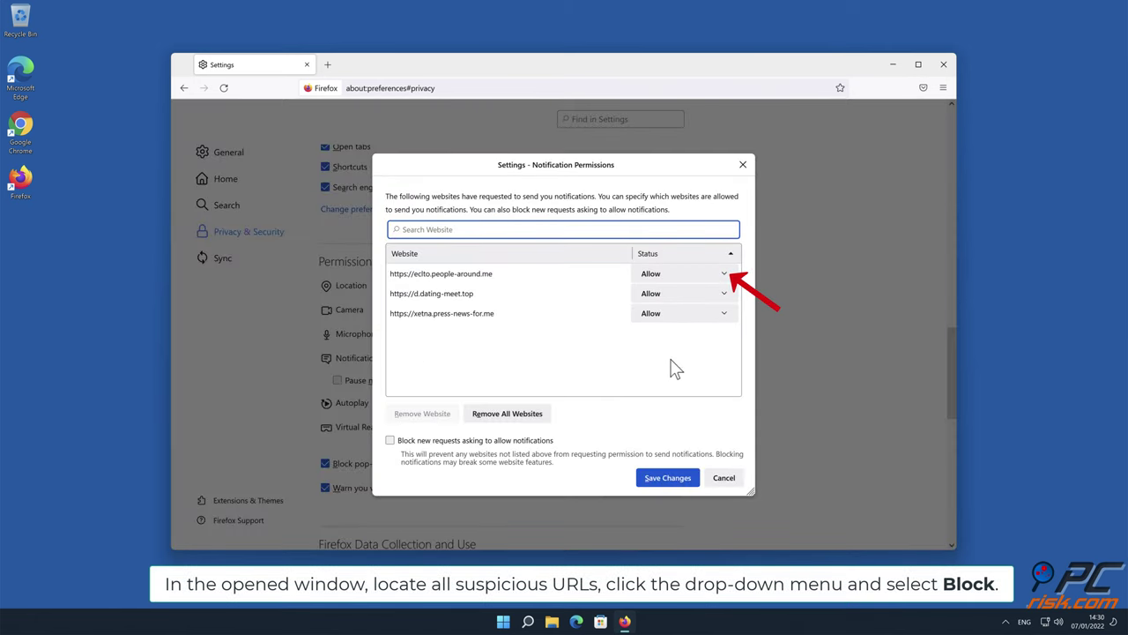
pyautogui.click(722, 278)
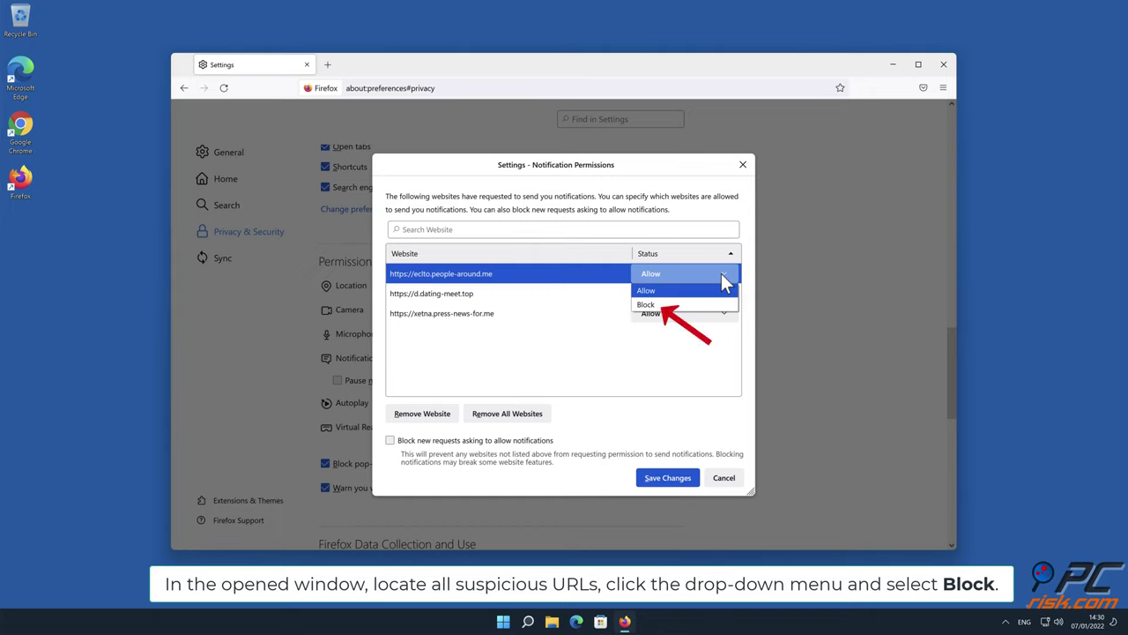